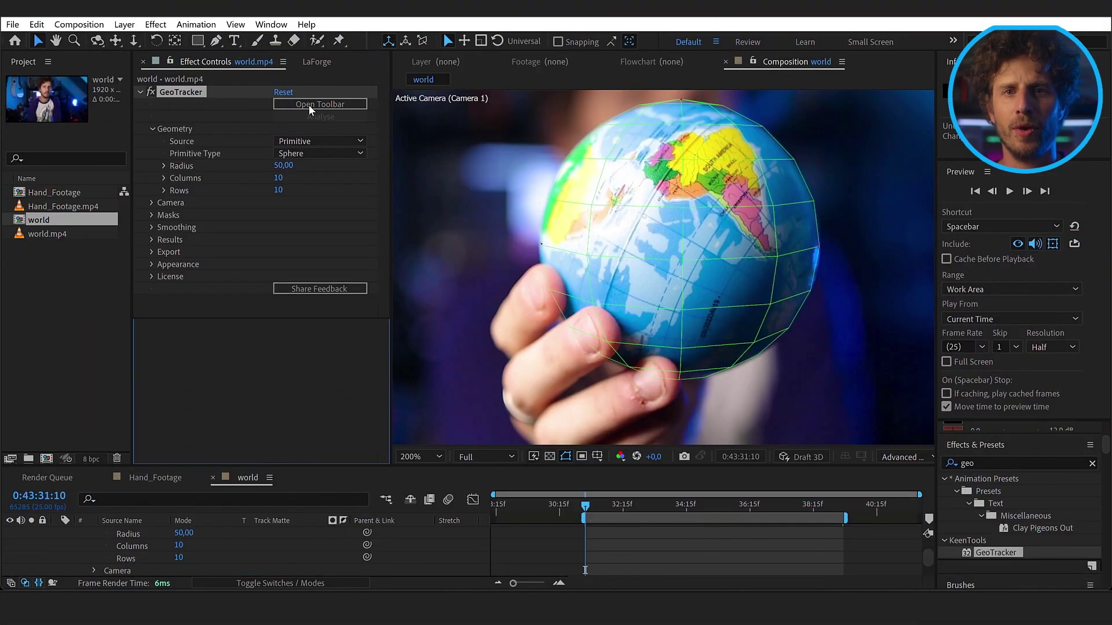
# Step: Open the GeoTracker toolbar and track the sphere forward through the world.mp4 clip
pyautogui.click(319, 104)
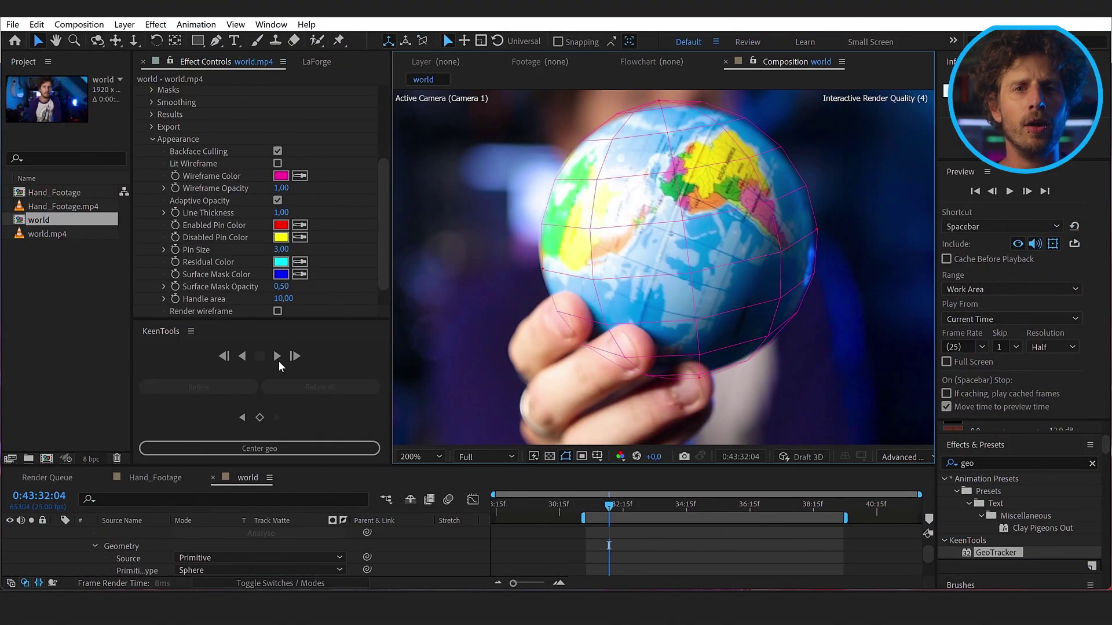
pyautogui.click(278, 359)
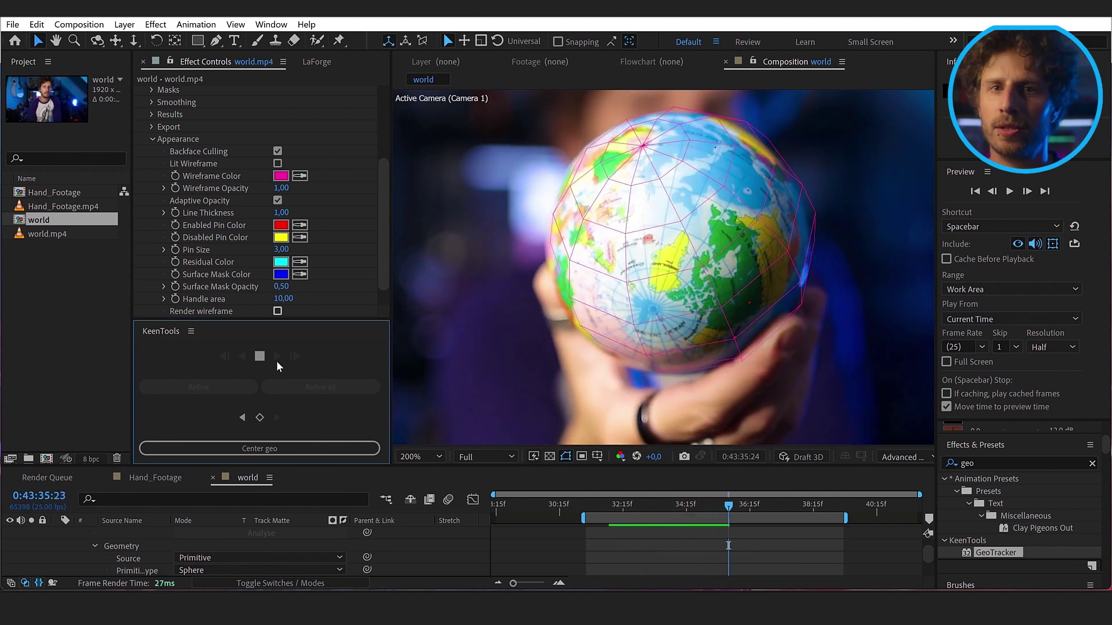
# Step: Pin the sphere wireframe back onto the globe's outline at 0:43:37:19 and refine the track across all keyframes
pyautogui.click(570, 270)
pyautogui.moveTo(571, 269); pyautogui.dragTo(555, 270)
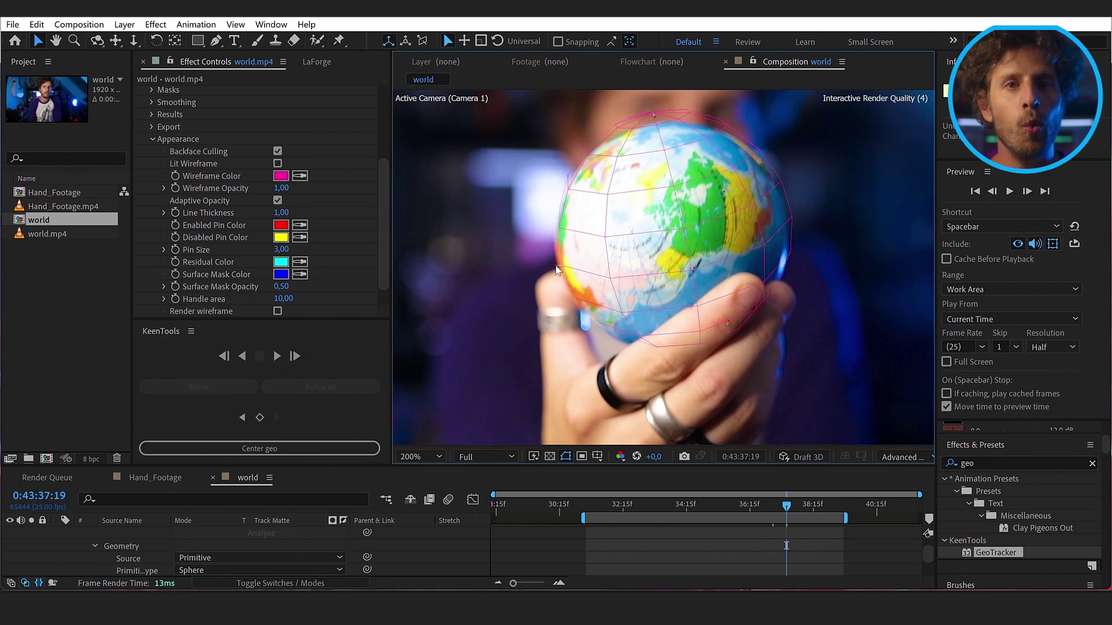
pyautogui.moveTo(652, 113); pyautogui.dragTo(655, 124)
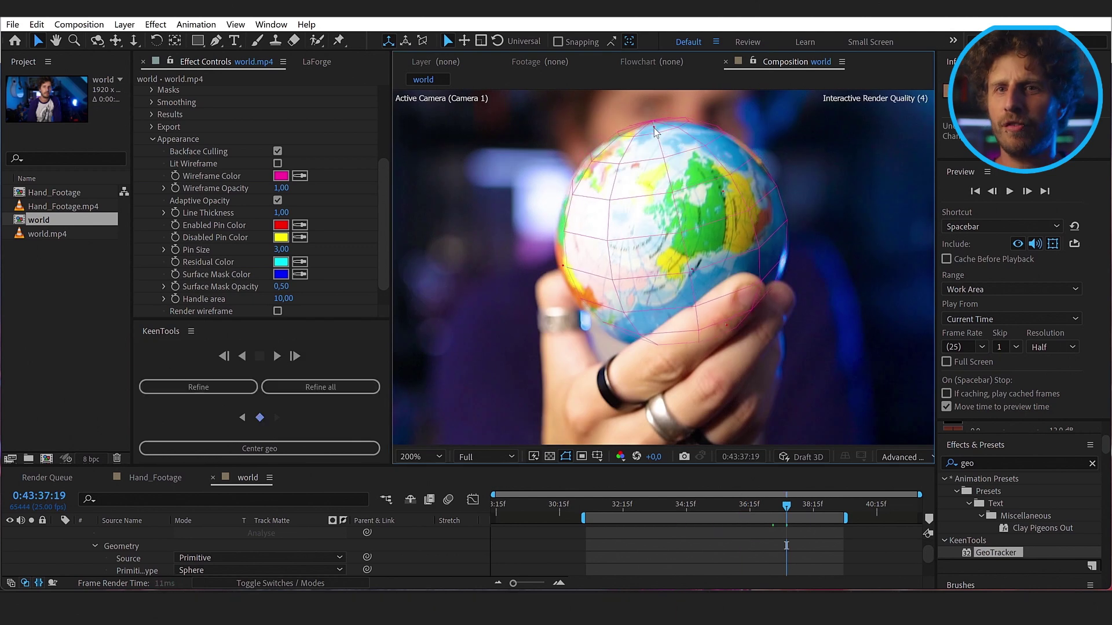
pyautogui.moveTo(699, 342); pyautogui.dragTo(686, 353)
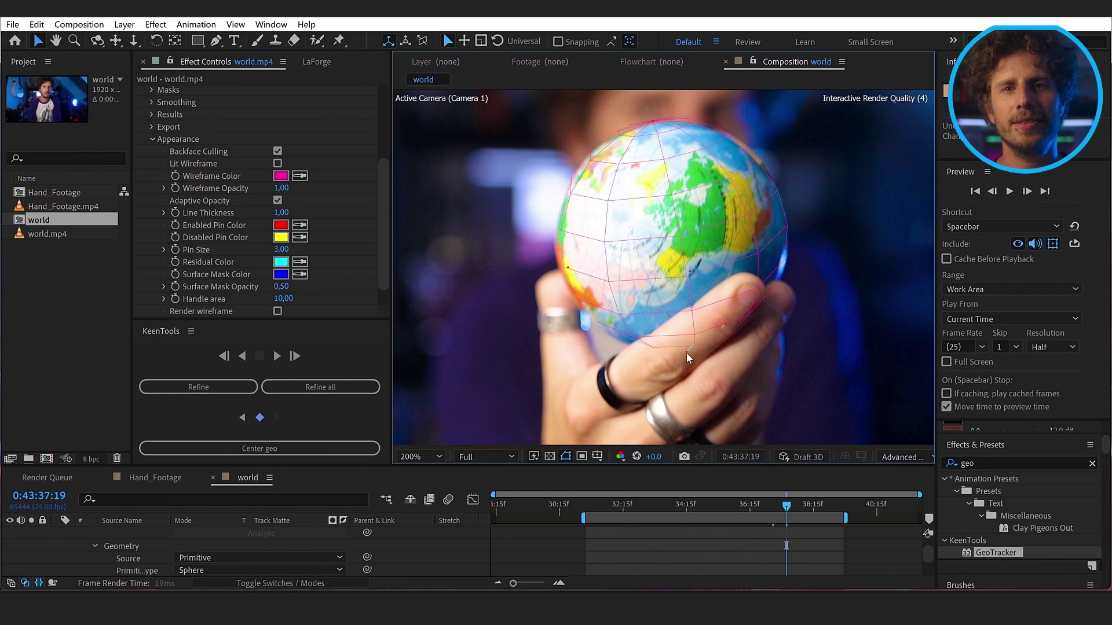
pyautogui.click(337, 387)
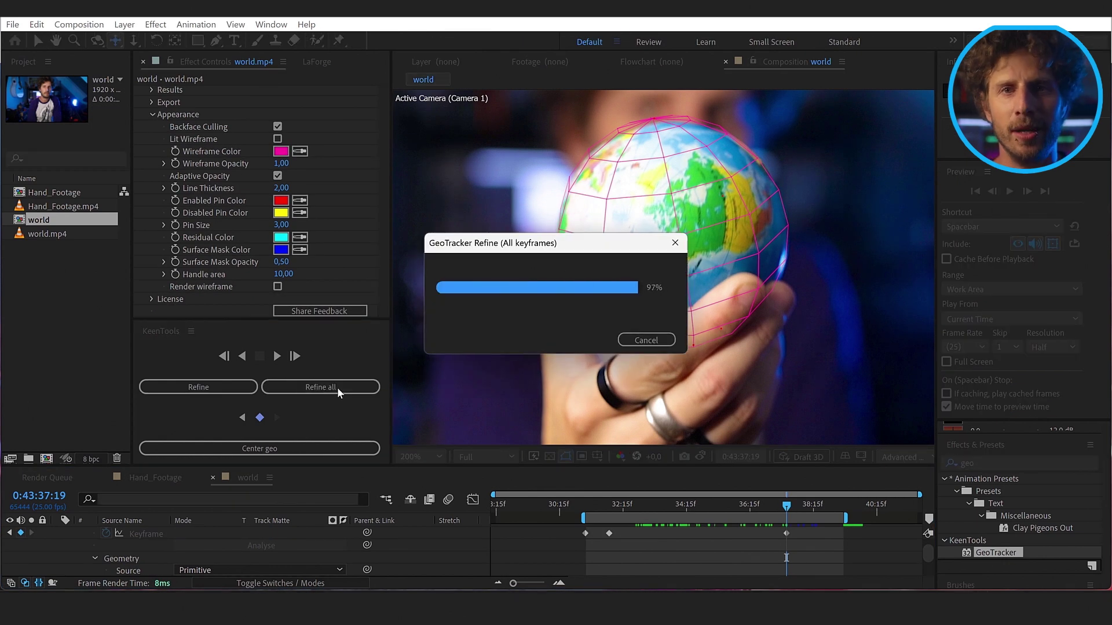
# Step: Play back the refined globe track and export the object track as a linked 3D null
pyautogui.press('space')
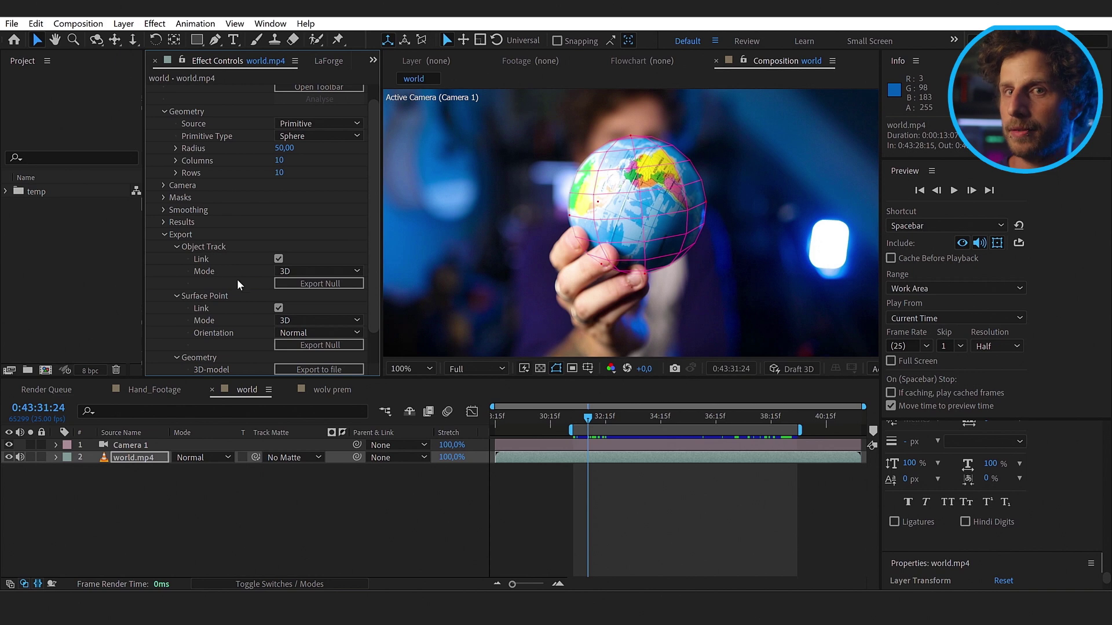
pyautogui.click(322, 284)
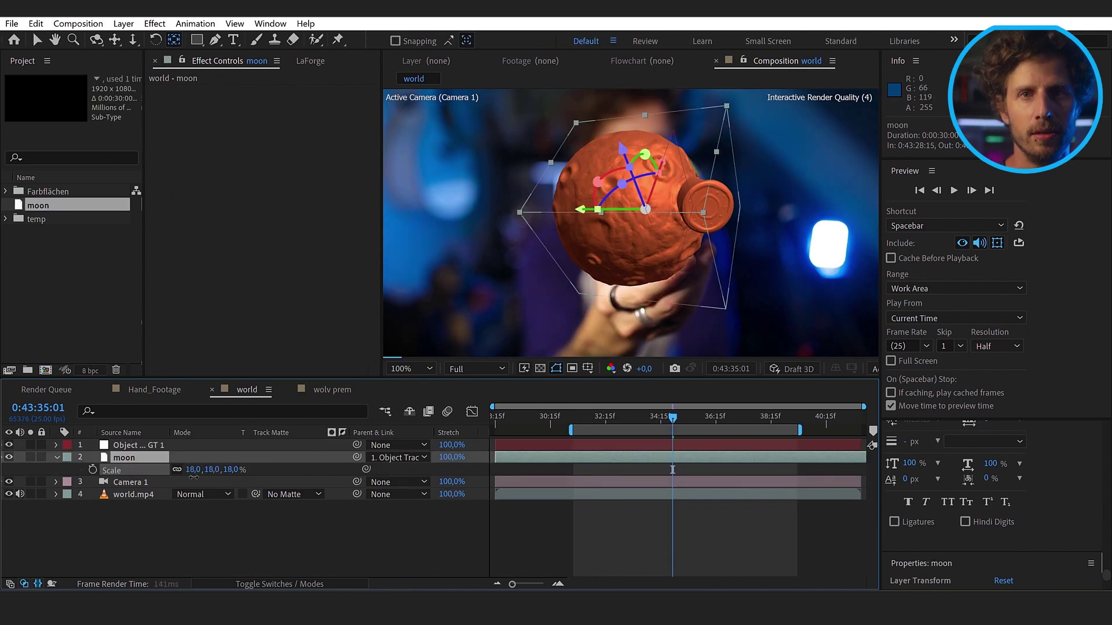
# Step: Scale the moon model to 22% and rotate it around its X axis so its face points toward the camera
pyautogui.moveTo(197, 478); pyautogui.dragTo(197, 478)
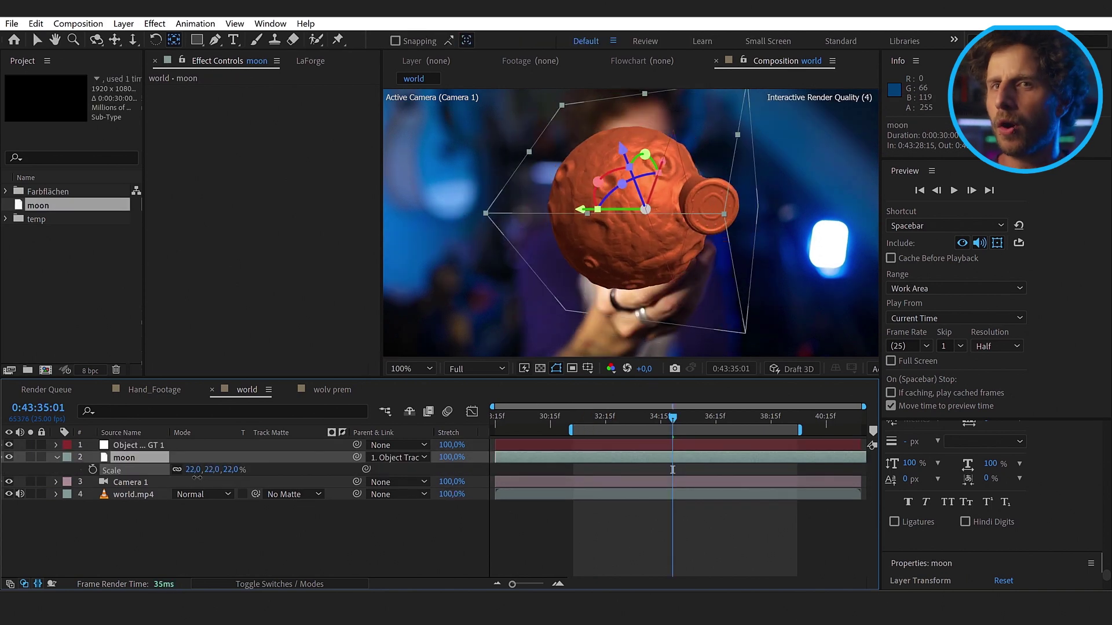
pyautogui.press('r')
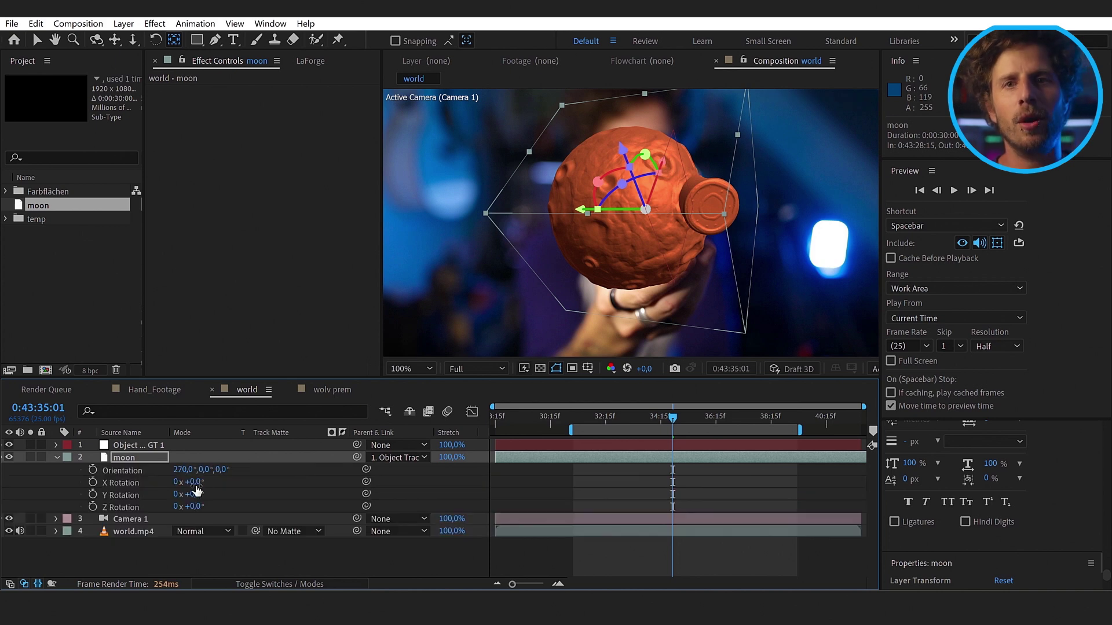
pyautogui.moveTo(187, 483); pyautogui.dragTo(145, 483)
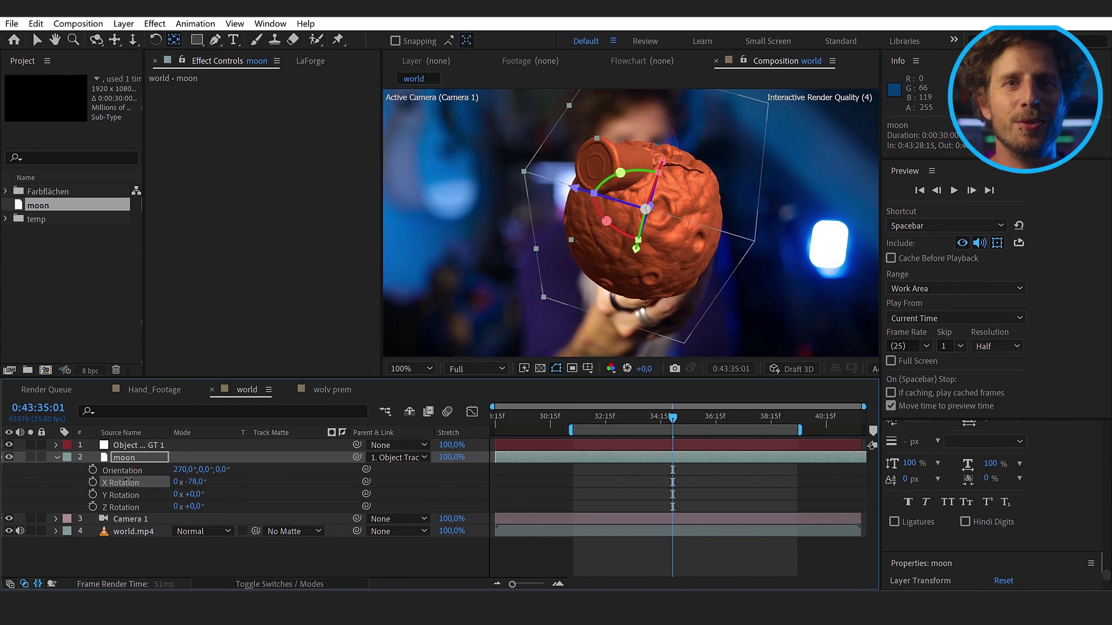
pyautogui.moveTo(129, 480); pyautogui.dragTo(123, 481)
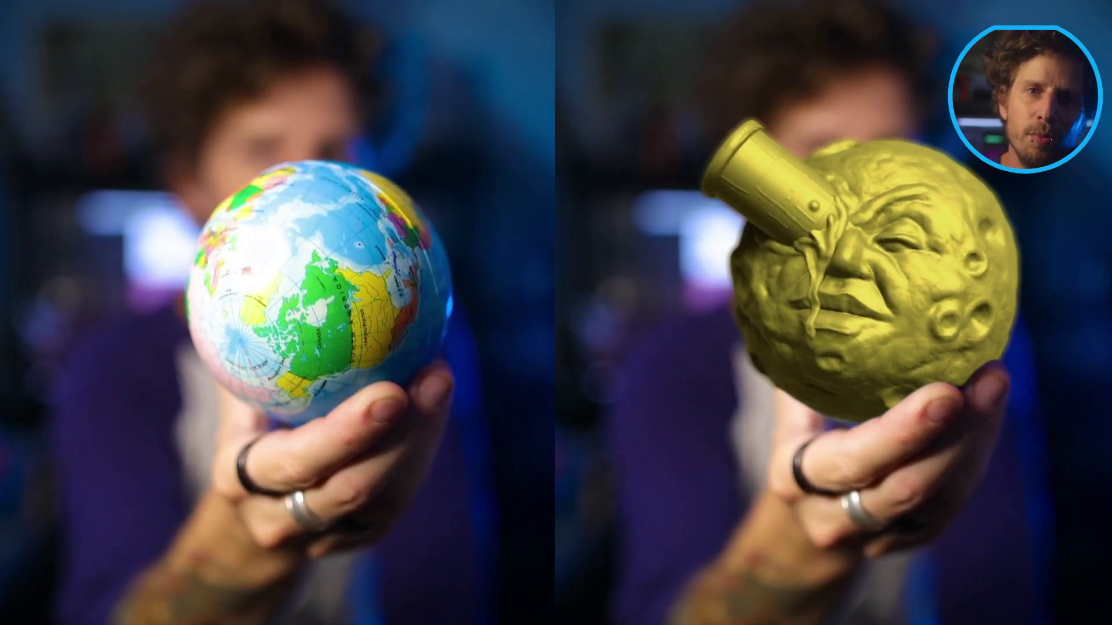
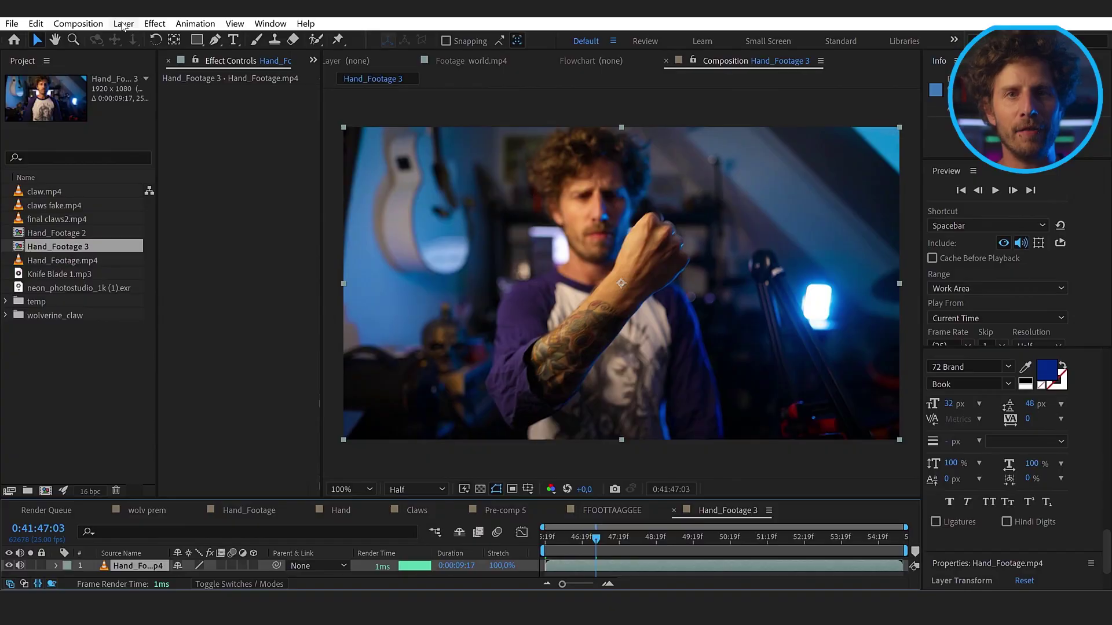
# Step: Add a one-node camera with the 20mm preset to the Hand_Footage 3 composition
pyautogui.click(123, 24)
pyautogui.moveTo(193, 48)
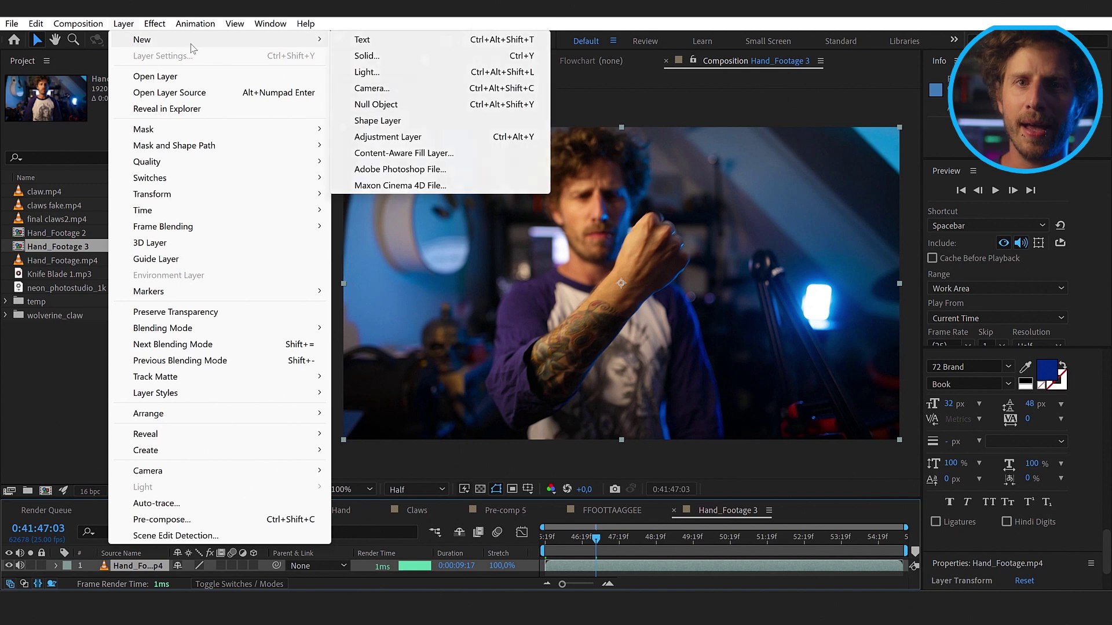
pyautogui.click(372, 88)
pyautogui.click(701, 188)
pyautogui.click(687, 257)
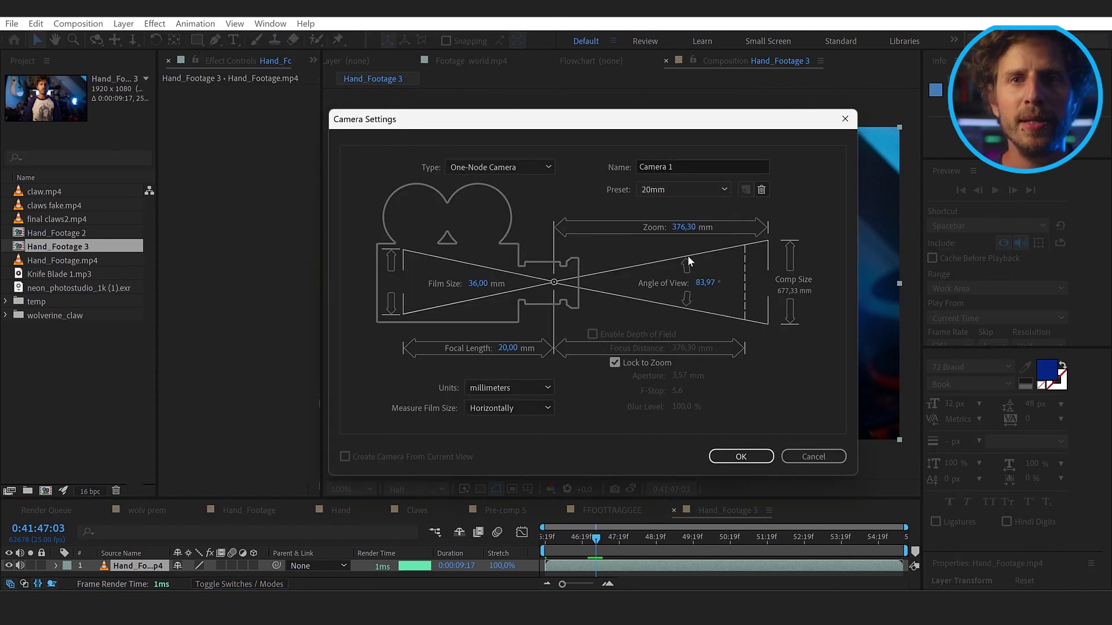
pyautogui.click(738, 456)
# Step: Find the GeoTracker effect by searching for "geot" and apply it to the Hand_Footage.mp4 layer
pyautogui.click(993, 404)
pyautogui.write('ge')
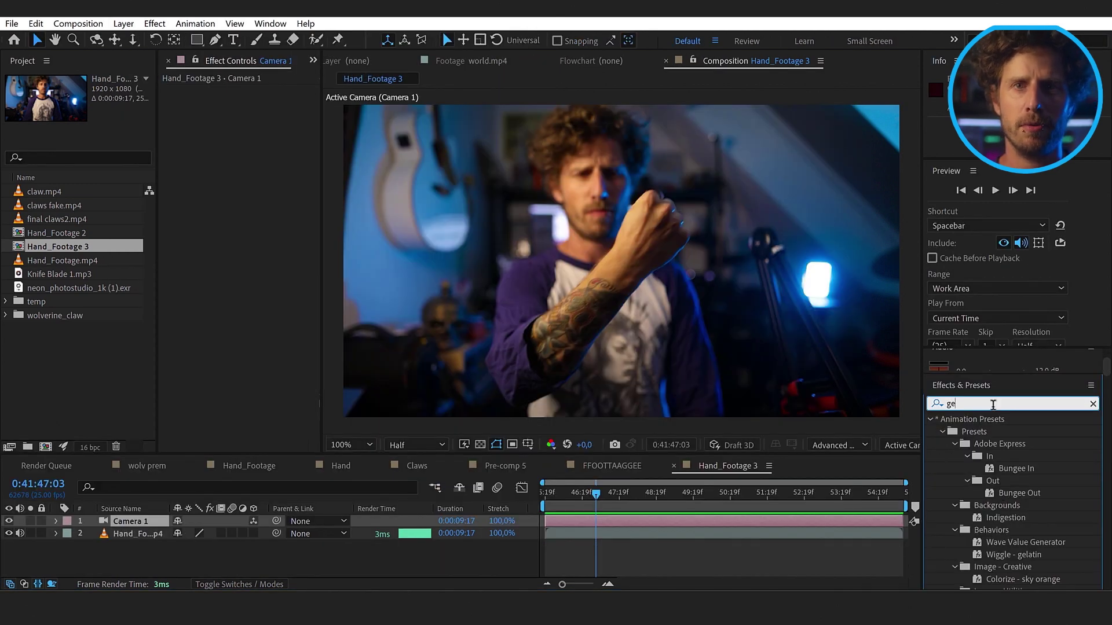
pyautogui.write('ot')
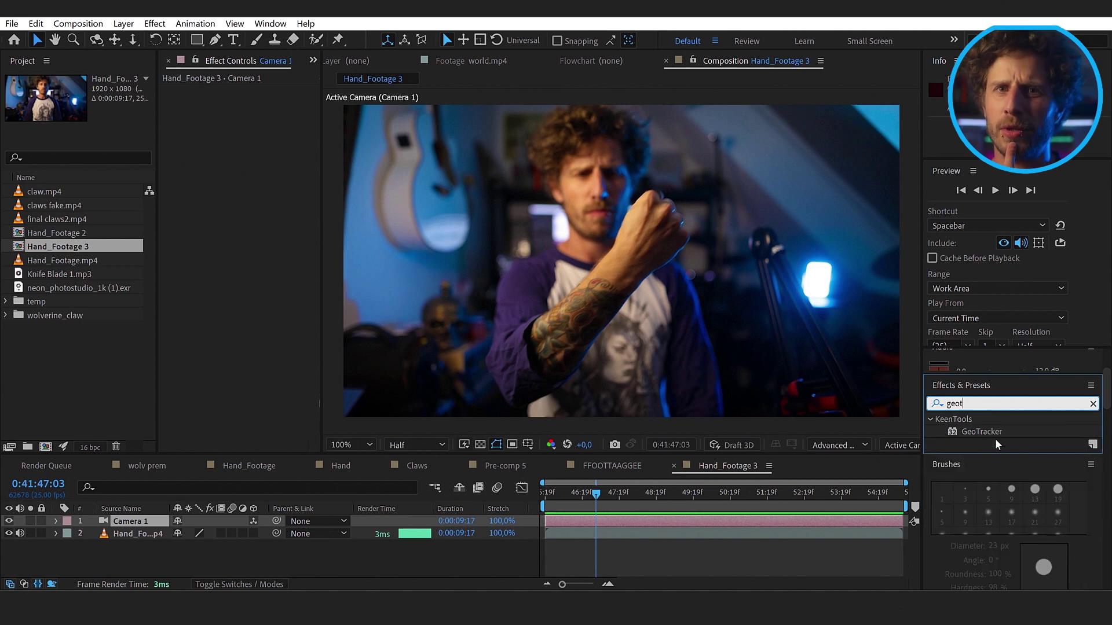
pyautogui.moveTo(1014, 449); pyautogui.dragTo(791, 538)
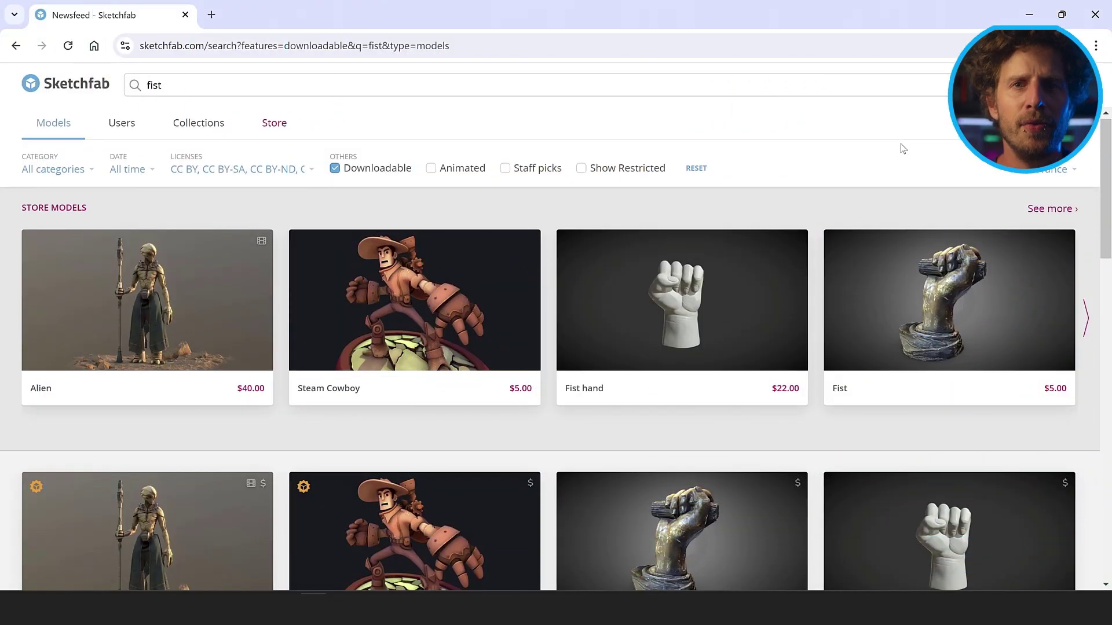
# Step: Switch to Sketchfab in the browser, look through the downloadable fist results and open the brown Fist model
pyautogui.scroll(-5, 934, 265)
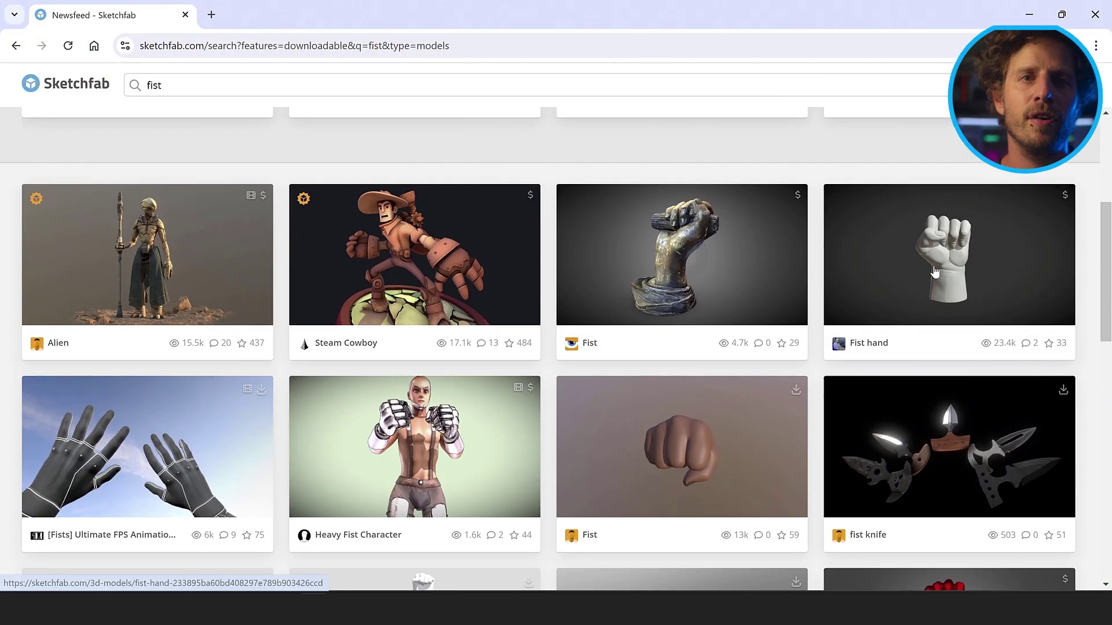
pyautogui.click(684, 443)
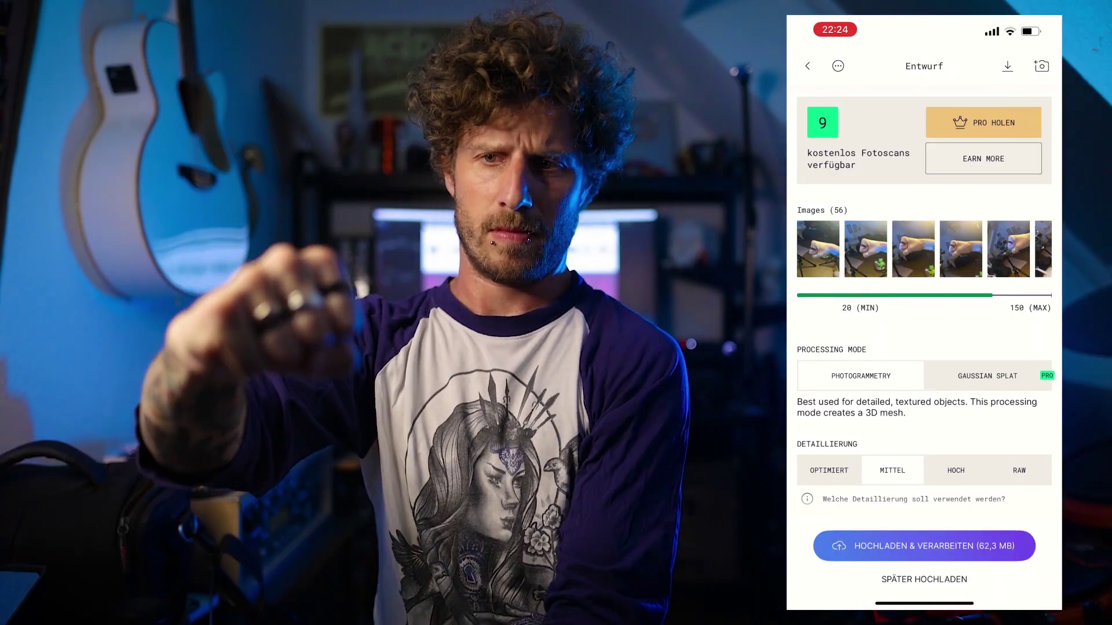
# Step: In the phone's photo-scanning app, enable object masking for the hand draft and upload its images for photogrammetry processing
pyautogui.scroll(-3, 924, 347)
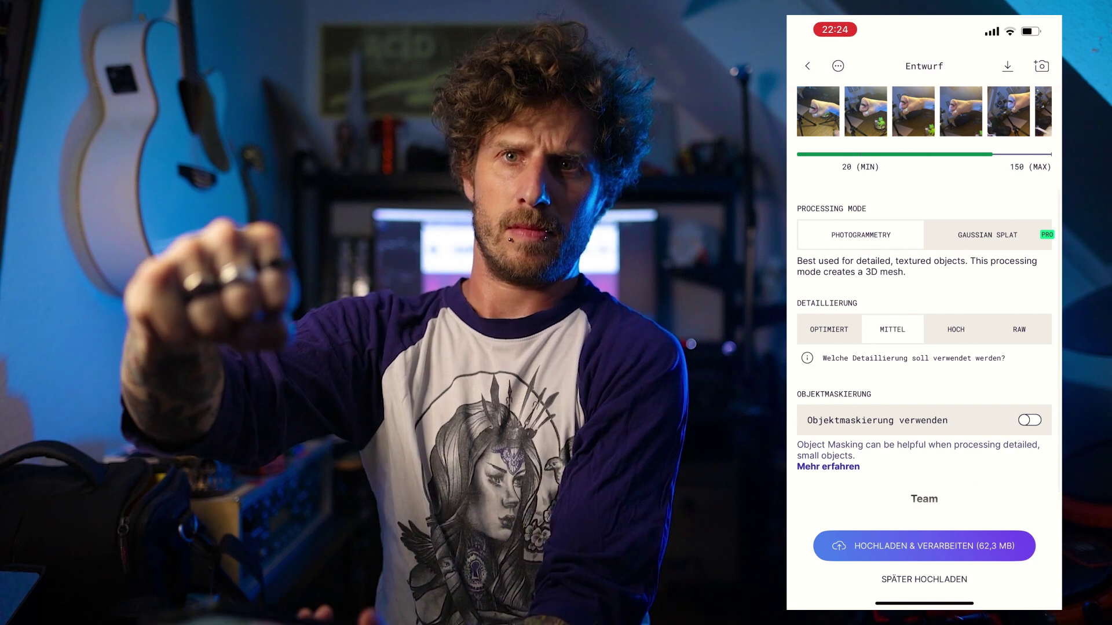
pyautogui.click(1030, 421)
pyautogui.click(924, 546)
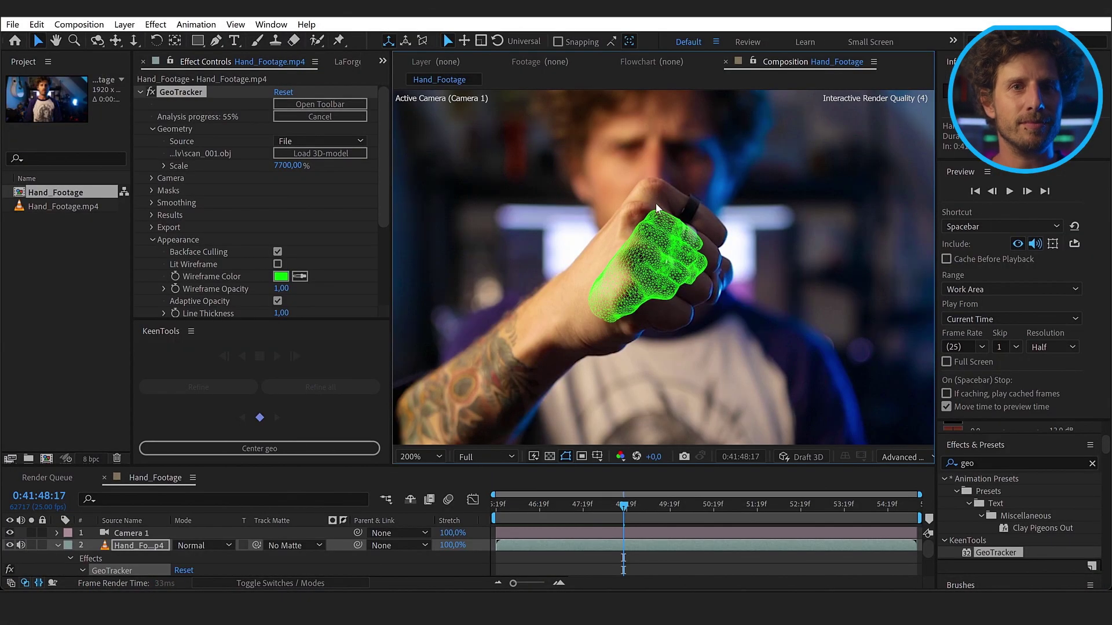
# Step: Adjust the scanned hand mesh so that it sits over the fist in the Hand_Footage clip
pyautogui.moveTo(656, 206); pyautogui.dragTo(620, 350)
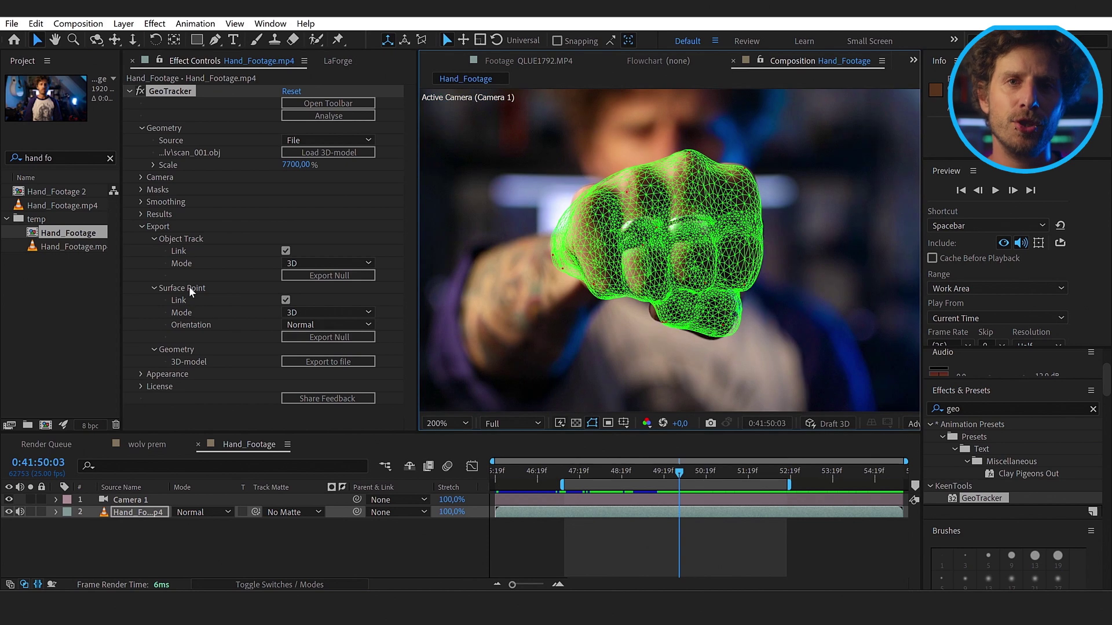
# Step: Export a linked 3D surface point null with Normal orientation, choosing a point on the upper knuckles of the hand mesh
pyautogui.click(329, 337)
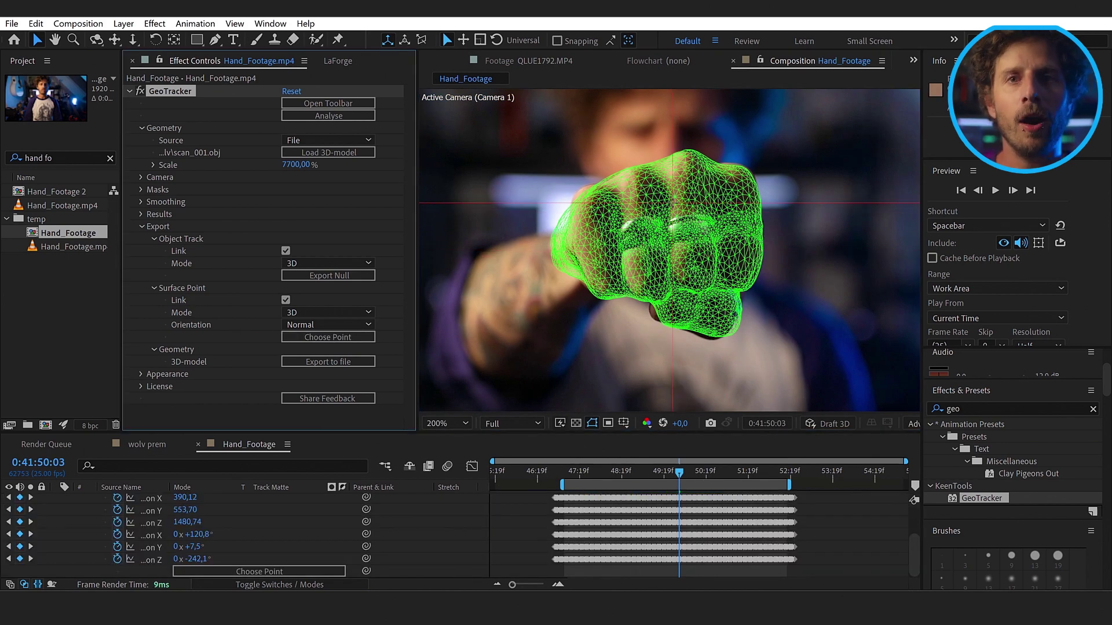
pyautogui.click(672, 202)
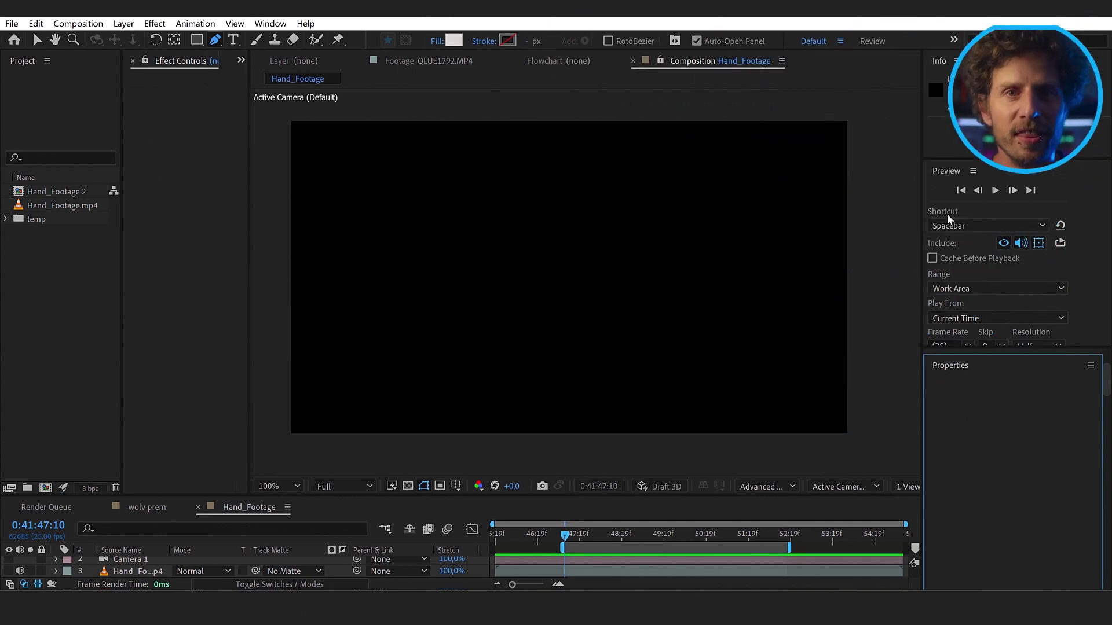
# Step: Draw a long white claw blade with the Pen tool, with a straight base and a curved edge rising to a tip
pyautogui.click(335, 303)
pyautogui.click(333, 348)
pyautogui.click(562, 345)
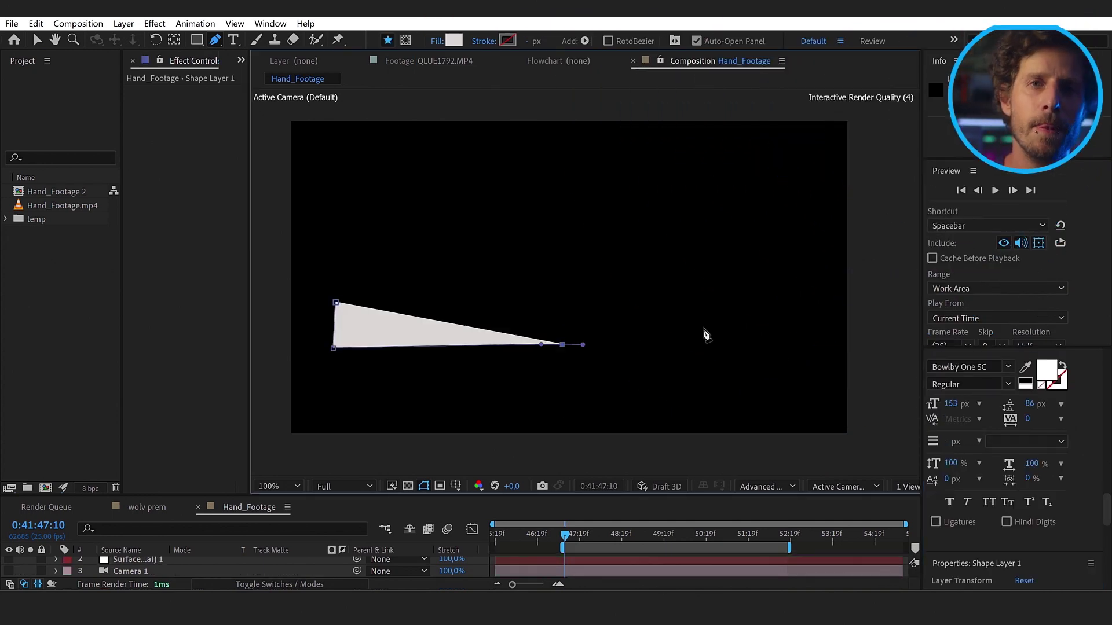
pyautogui.moveTo(708, 317); pyautogui.dragTo(736, 307)
pyautogui.click(804, 255)
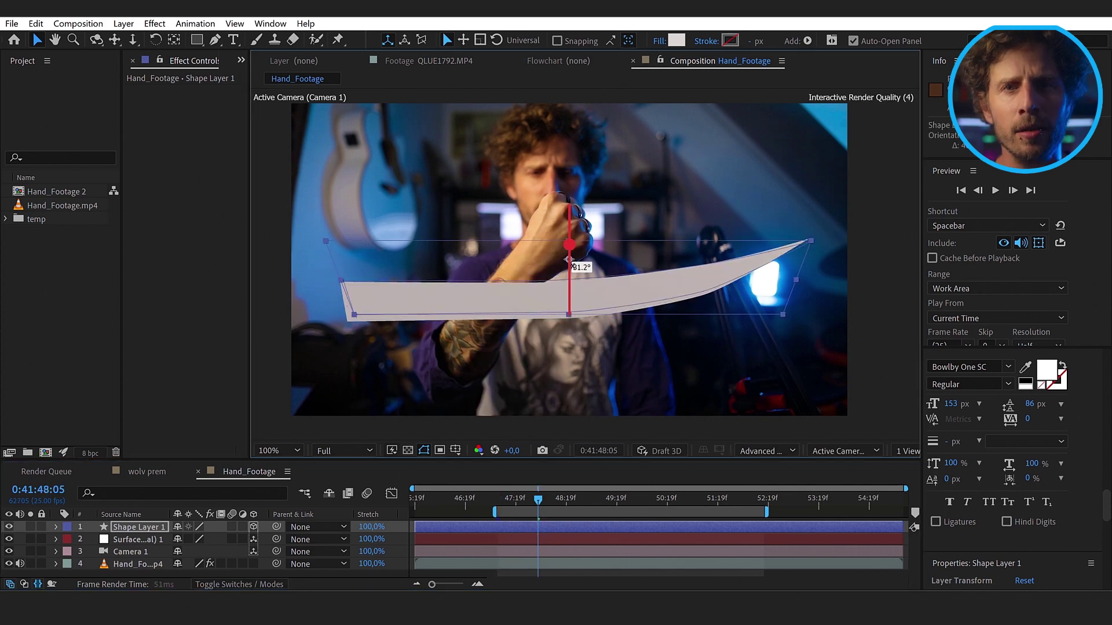
# Step: Rotate the blade shape layer in 3D around its X and Y axes
pyautogui.moveTo(569, 257); pyautogui.dragTo(569, 266)
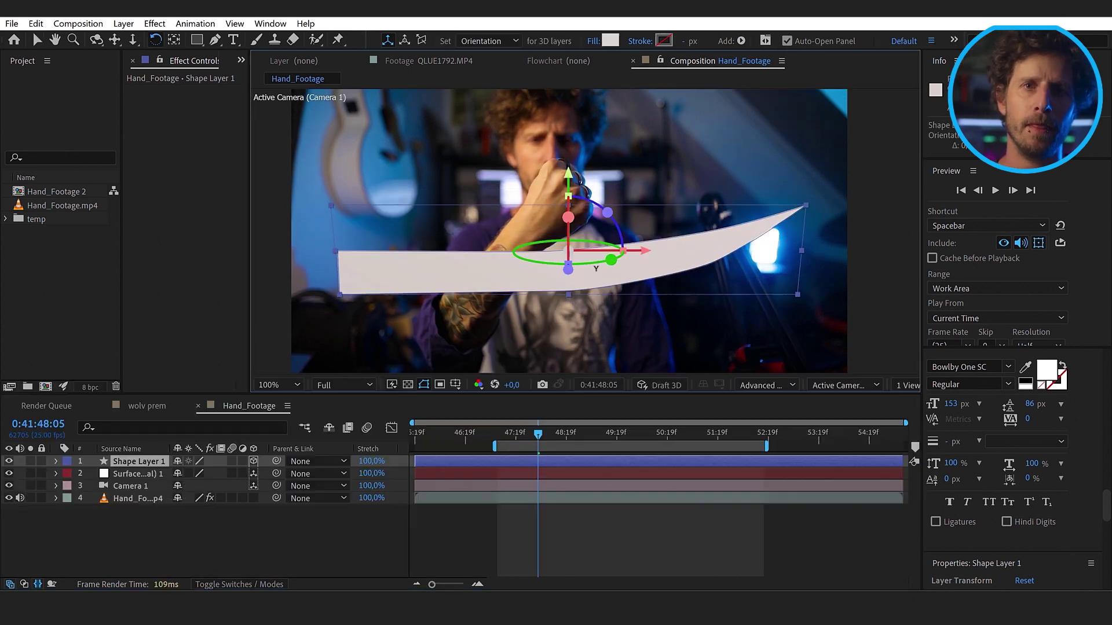
pyautogui.moveTo(612, 260); pyautogui.dragTo(559, 265)
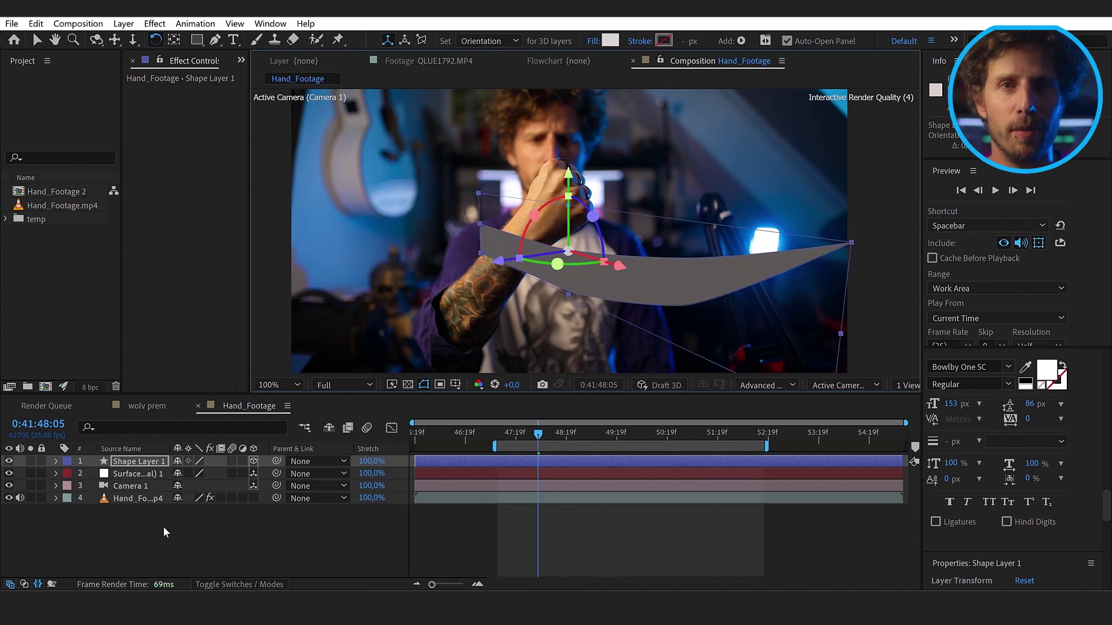
# Step: Give the blade shape an Angular bevel with a depth of 5.5 and rotate it to show the bevelled edge
pyautogui.click(56, 462)
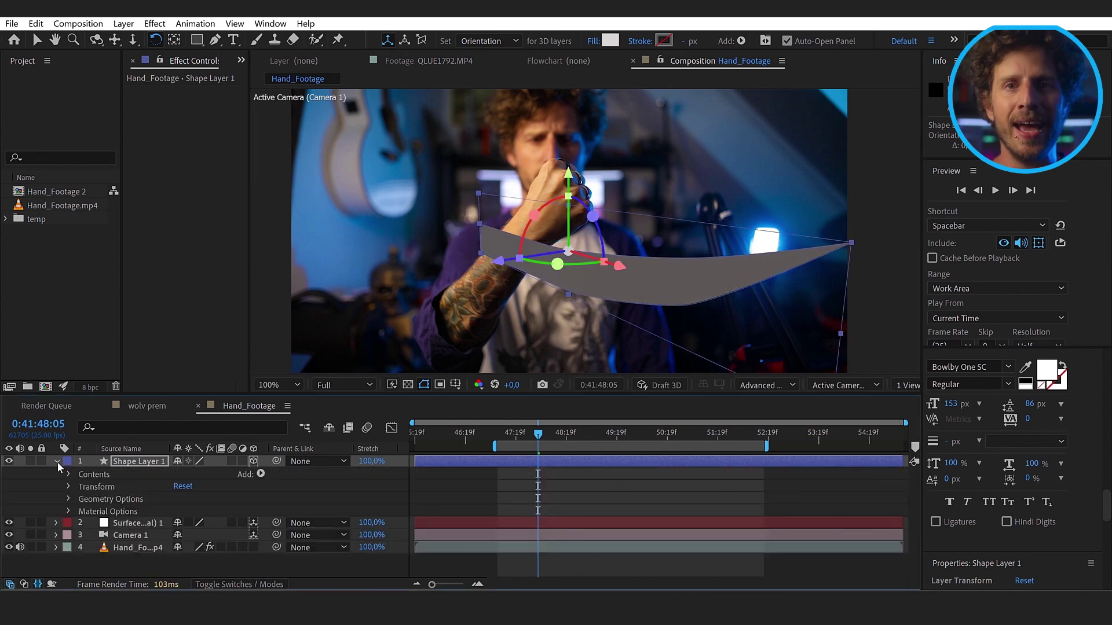
pyautogui.click(69, 499)
pyautogui.click(206, 511)
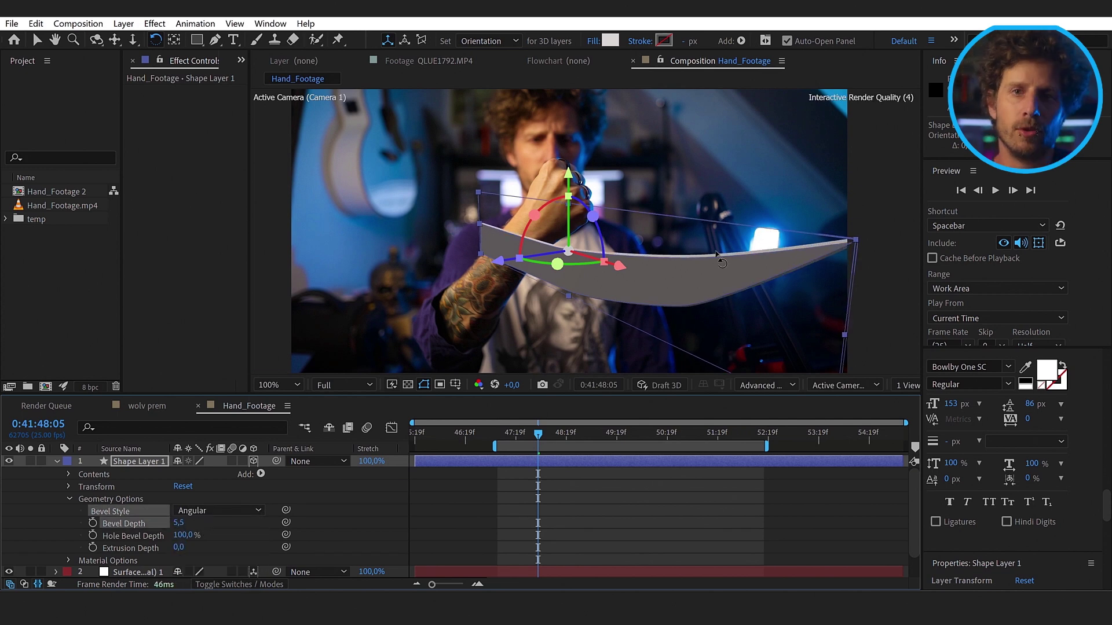
pyautogui.moveTo(495, 280)
pyautogui.mouseDown()
pyautogui.moveTo(511, 267)
pyautogui.moveTo(494, 262)
pyautogui.mouseUp()
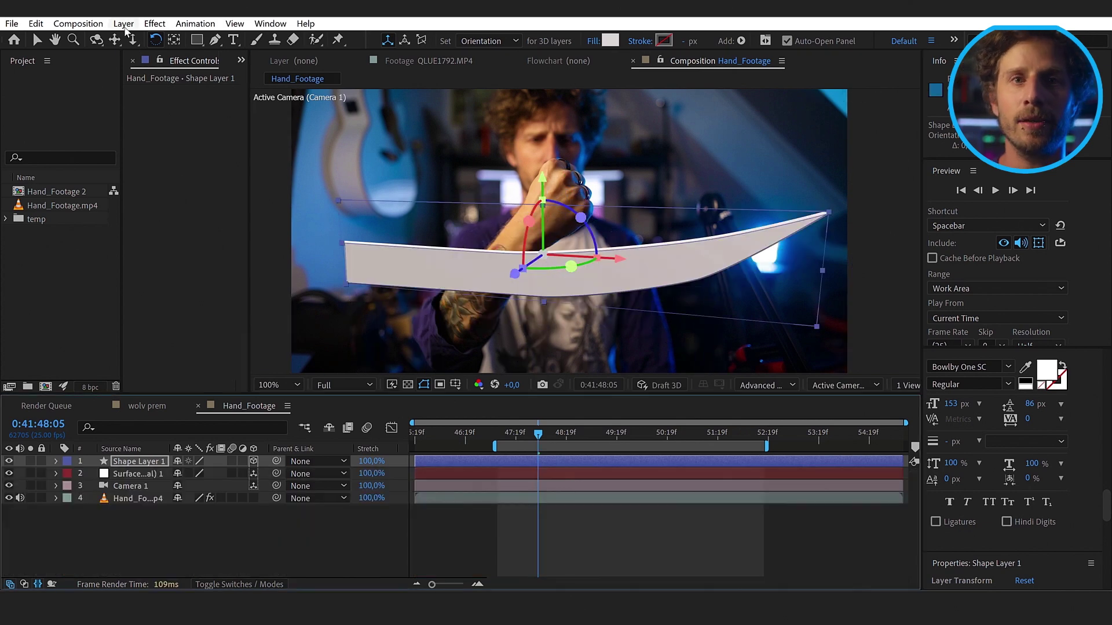
# Step: Create an environment light in the Hand_Footage composition
pyautogui.click(124, 24)
pyautogui.moveTo(141, 37)
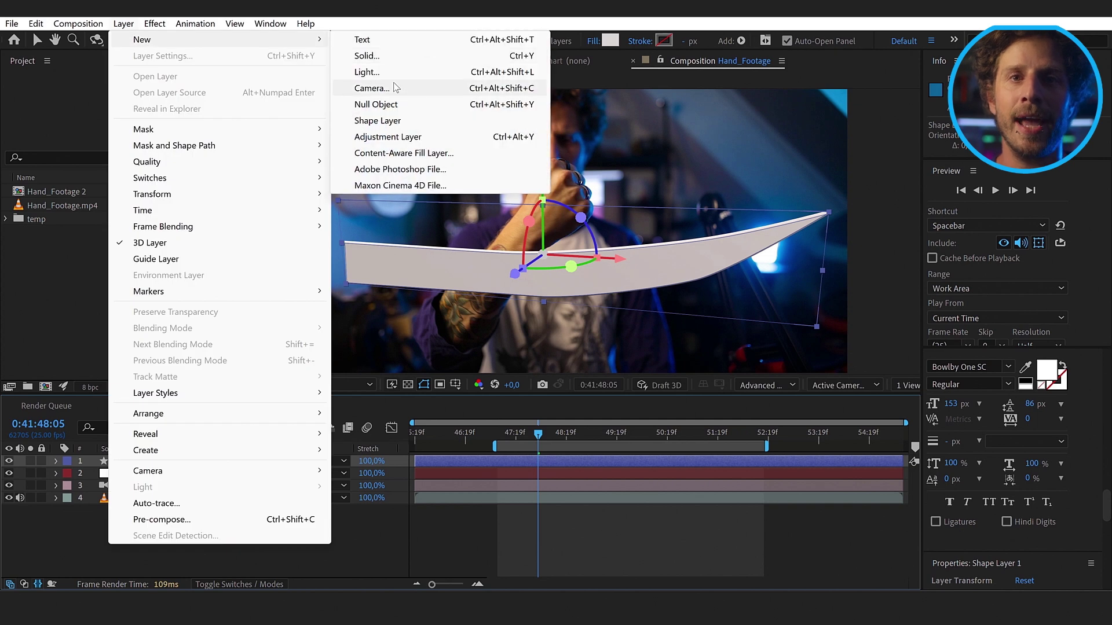
pyautogui.click(391, 75)
pyautogui.click(604, 503)
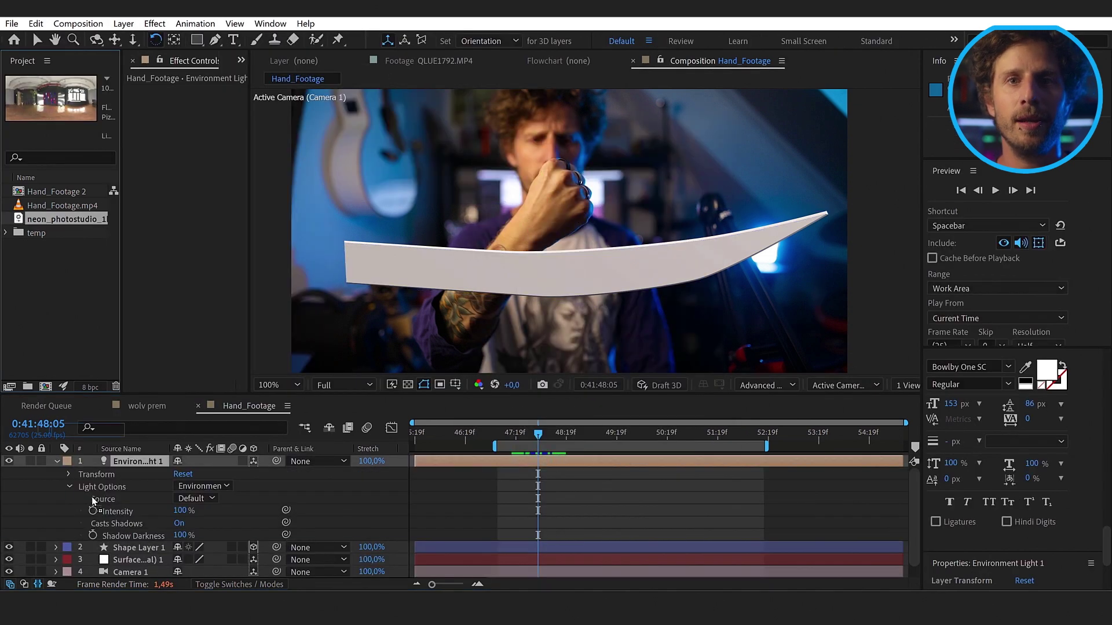
# Step: Add the neon_photostudio HDR image to the composition, hide its layer and use it as the environment light's source
pyautogui.moveTo(64, 219); pyautogui.dragTo(10, 545)
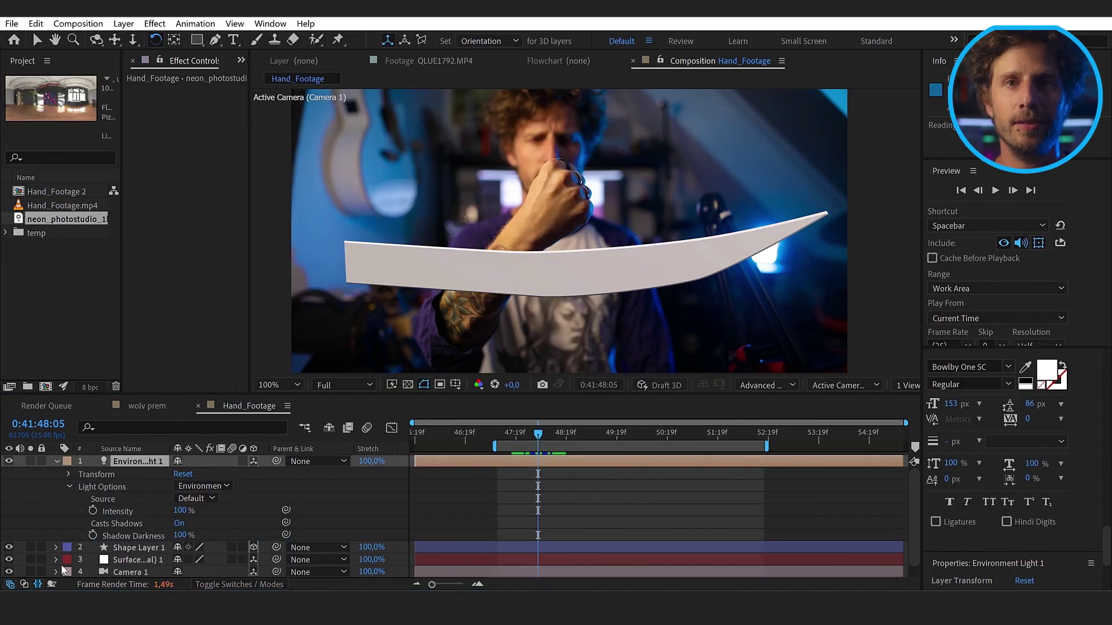
pyautogui.click(9, 547)
pyautogui.click(196, 499)
pyautogui.click(232, 539)
# Step: Rotate the blade shape around its Y axis to examine how the environment light falls on it
pyautogui.click(529, 259)
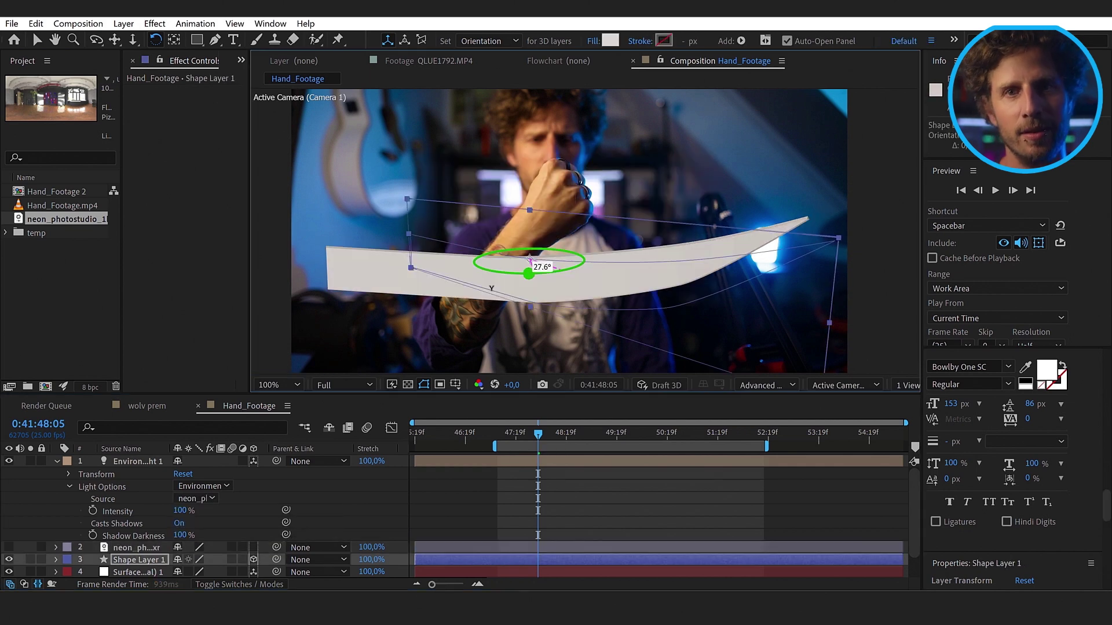
pyautogui.moveTo(528, 258); pyautogui.dragTo(530, 259)
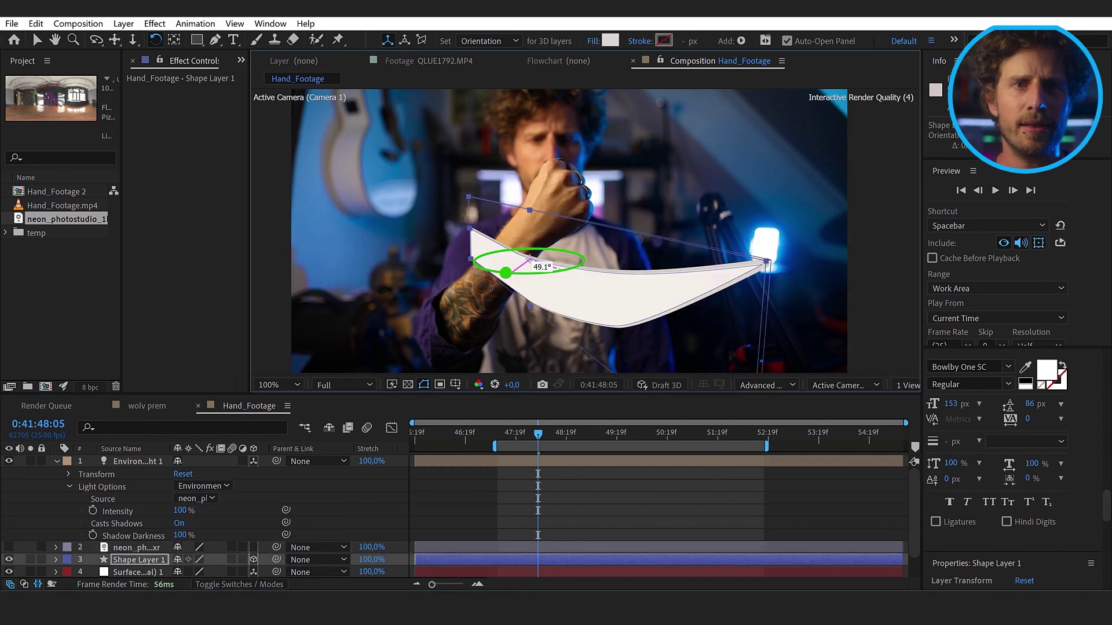
# Step: In the blade shape's material options, set Specular Intensity to 90% and Specular Shininess to 89%
pyautogui.click(56, 462)
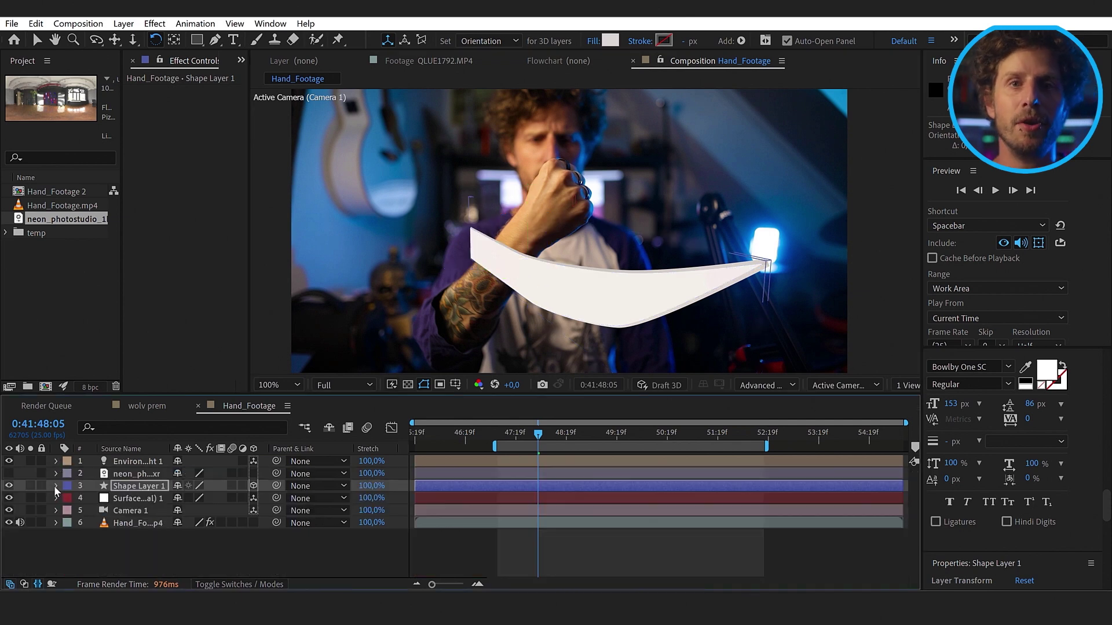
pyautogui.click(55, 486)
pyautogui.click(68, 537)
pyautogui.scroll(-2, 218, 535)
pyautogui.moveTo(181, 535); pyautogui.dragTo(224, 524)
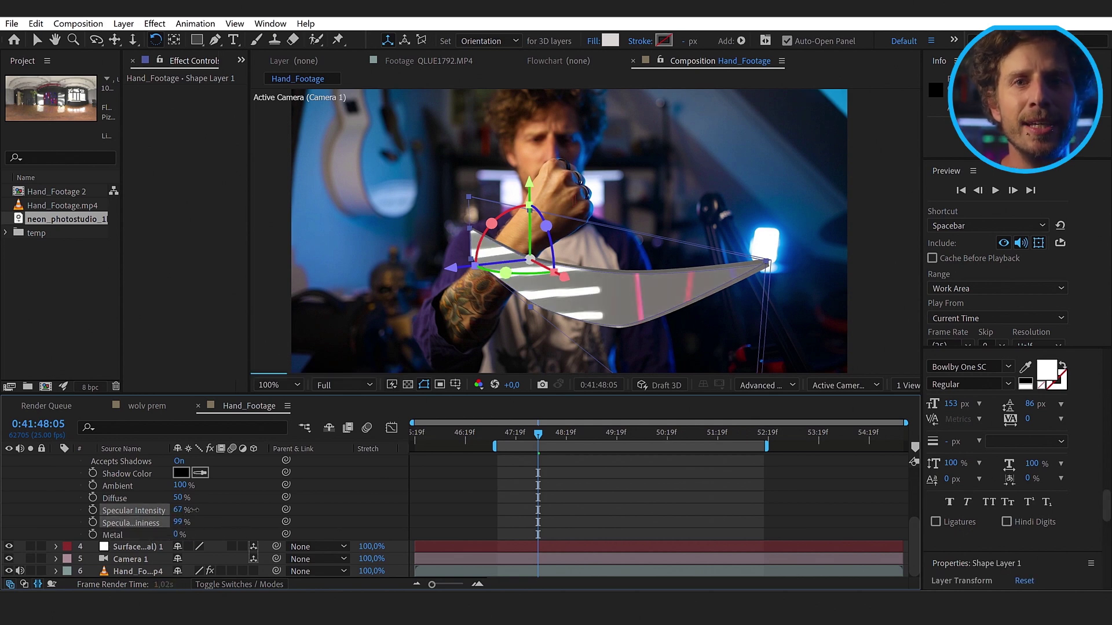
pyautogui.moveTo(177, 523); pyautogui.dragTo(174, 523)
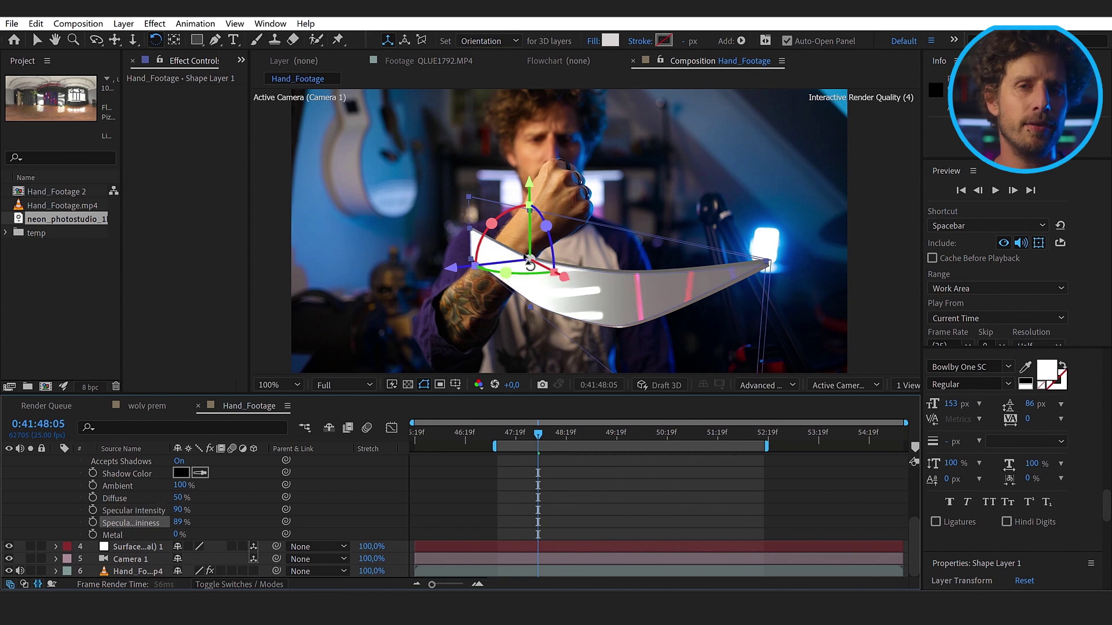
# Step: Check the blade's reflections by rotating it, and reset its orientation to 0°, 0°, 0°
pyautogui.moveTo(547, 260); pyautogui.dragTo(536, 258)
pyautogui.press('r')
pyautogui.click(206, 498)
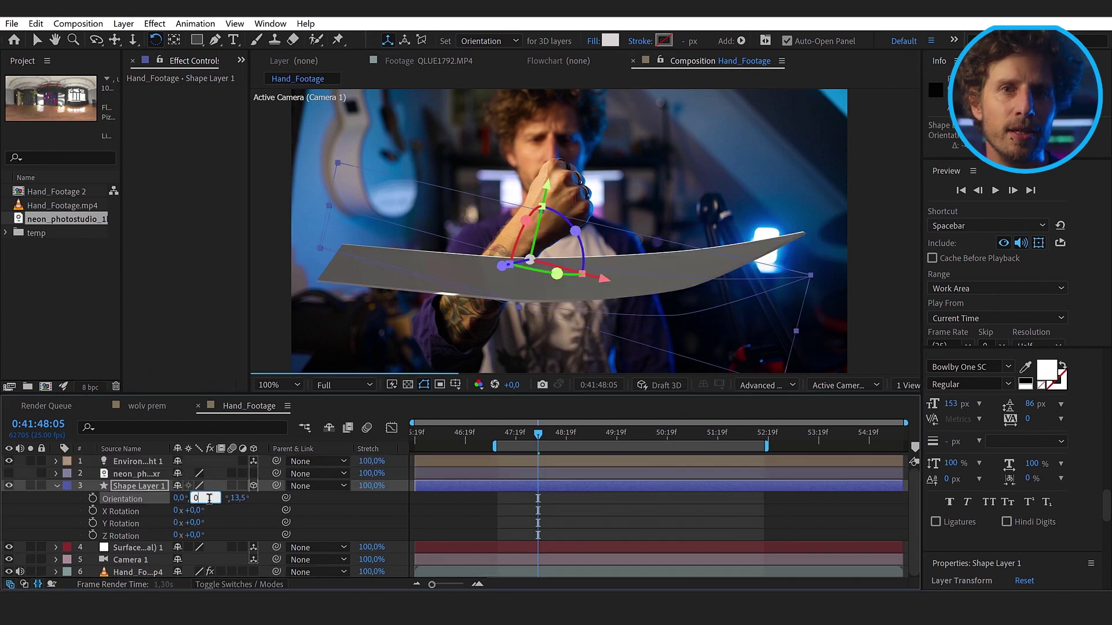
pyautogui.write('0')
pyautogui.press('Tab')
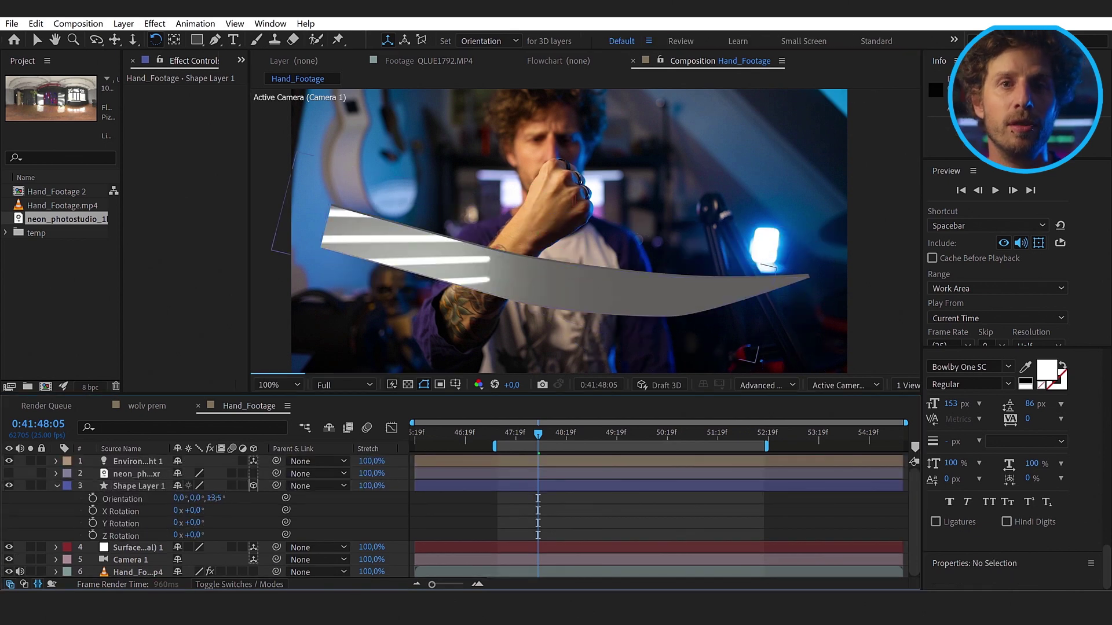
pyautogui.write('0')
pyautogui.press('Return')
pyautogui.click(56, 486)
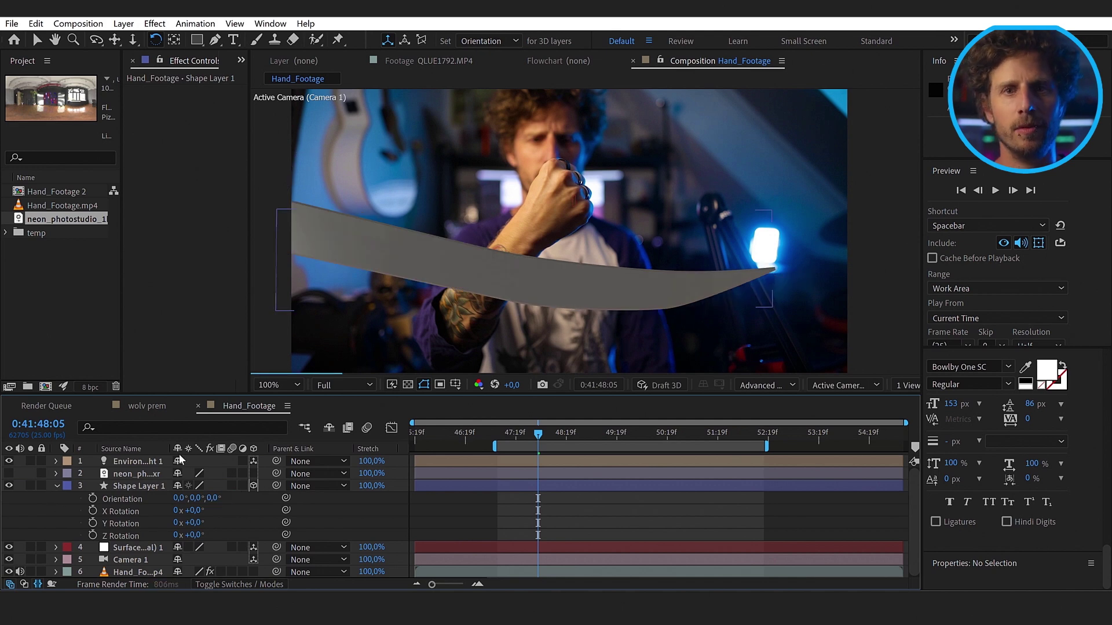
# Step: Move the blade shape about 209 px along its X axis so its base sits inside the frame
pyautogui.press('v')
pyautogui.click(522, 276)
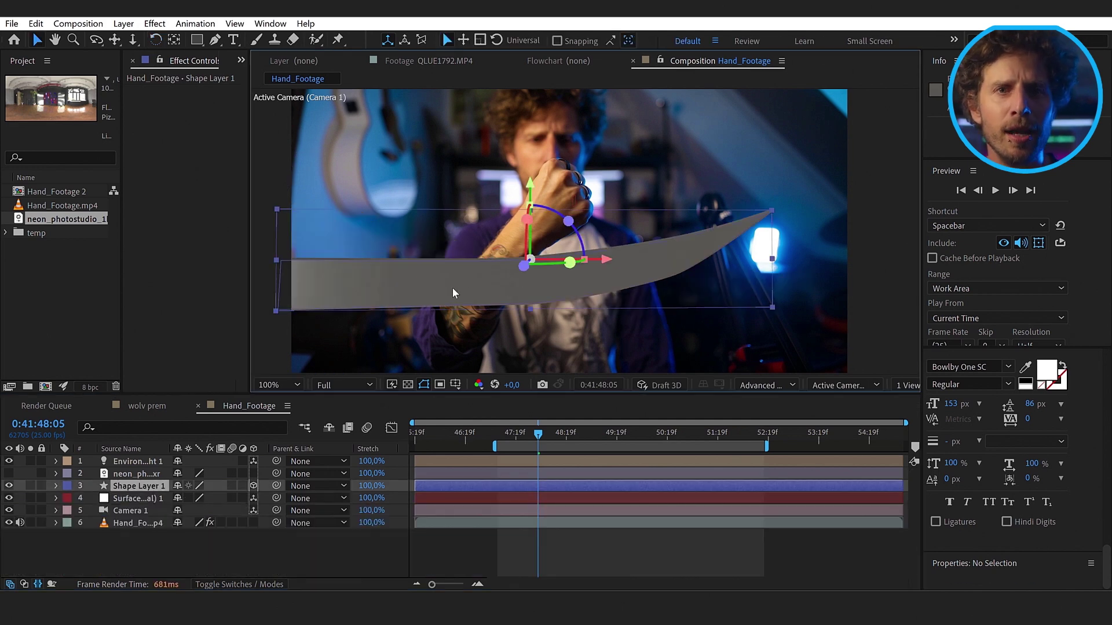
pyautogui.press(',')
pyautogui.press(',')
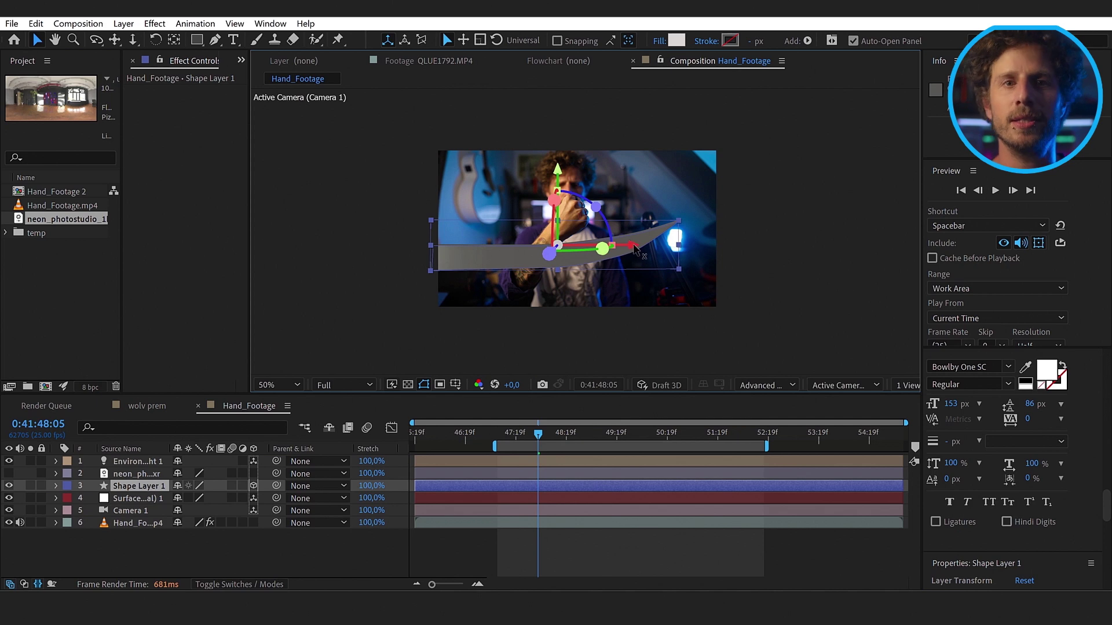
pyautogui.moveTo(636, 248); pyautogui.dragTo(647, 253)
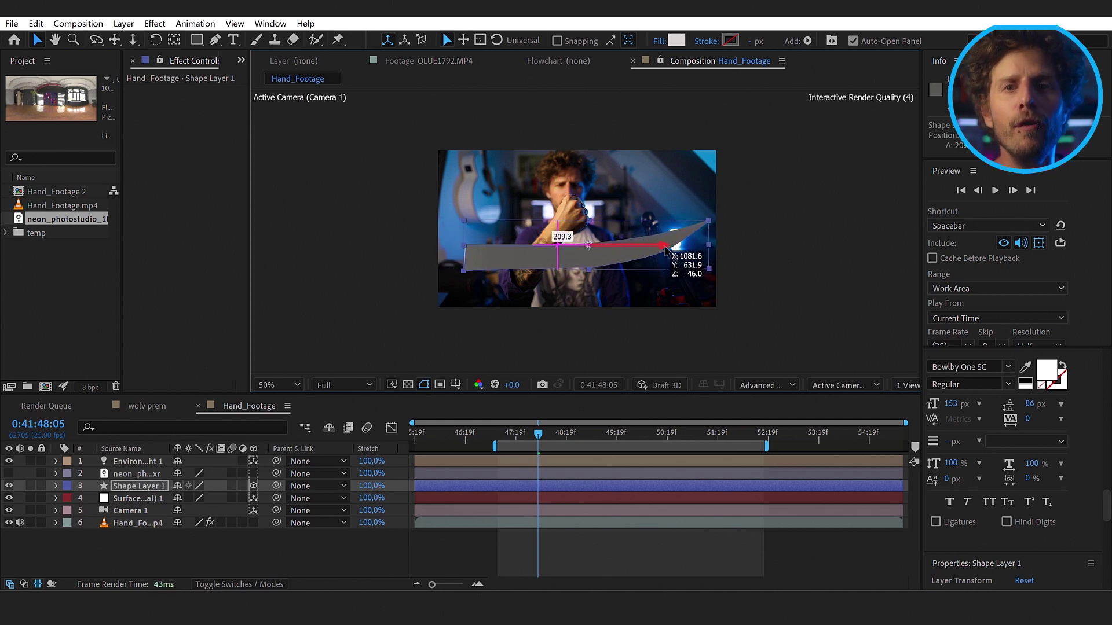
# Step: Move the blade shape's anchor point to the middle of its straight base edge
pyautogui.press('y')
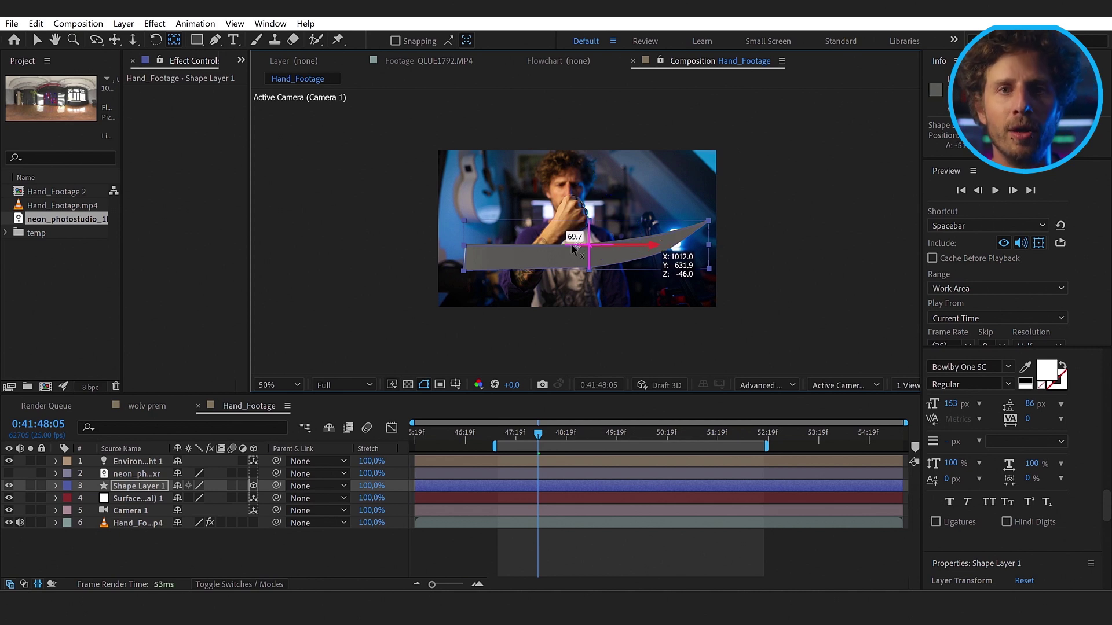
pyautogui.moveTo(557, 246); pyautogui.dragTo(544, 253)
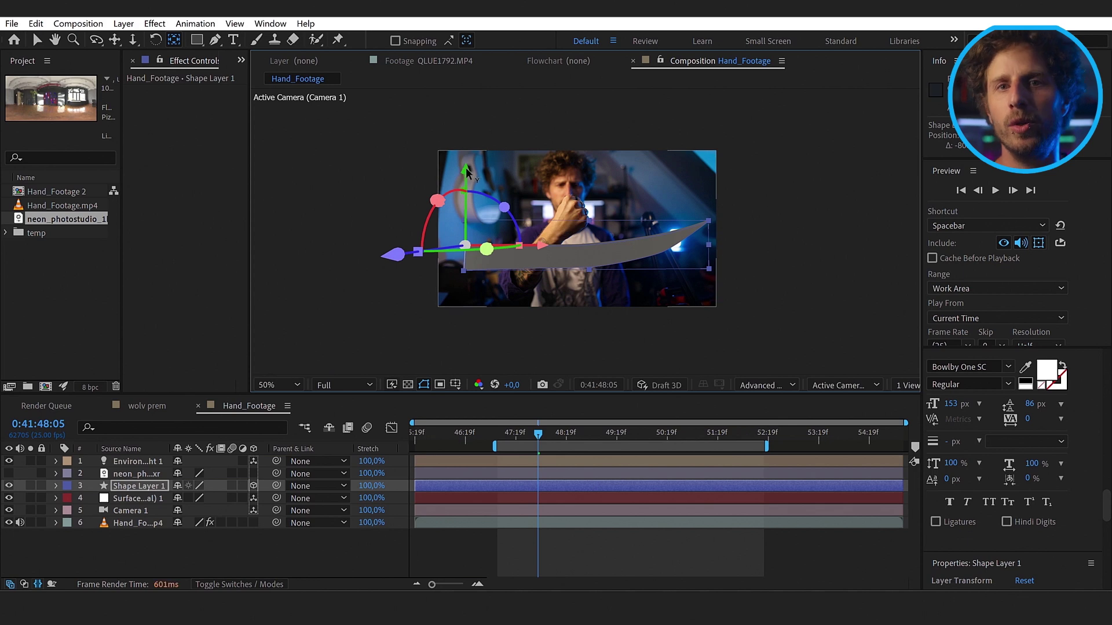
pyautogui.moveTo(466, 185); pyautogui.dragTo(465, 180)
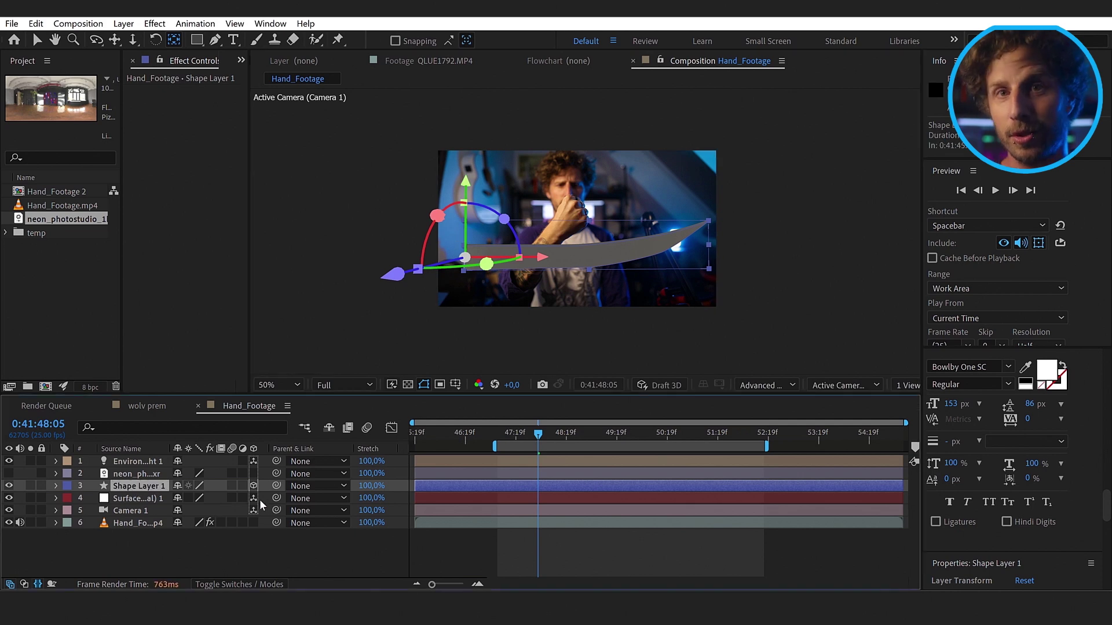
# Step: Parent the blade shape layer to the Surface Point null and set its Z position to 0
pyautogui.moveTo(276, 488); pyautogui.dragTo(148, 498)
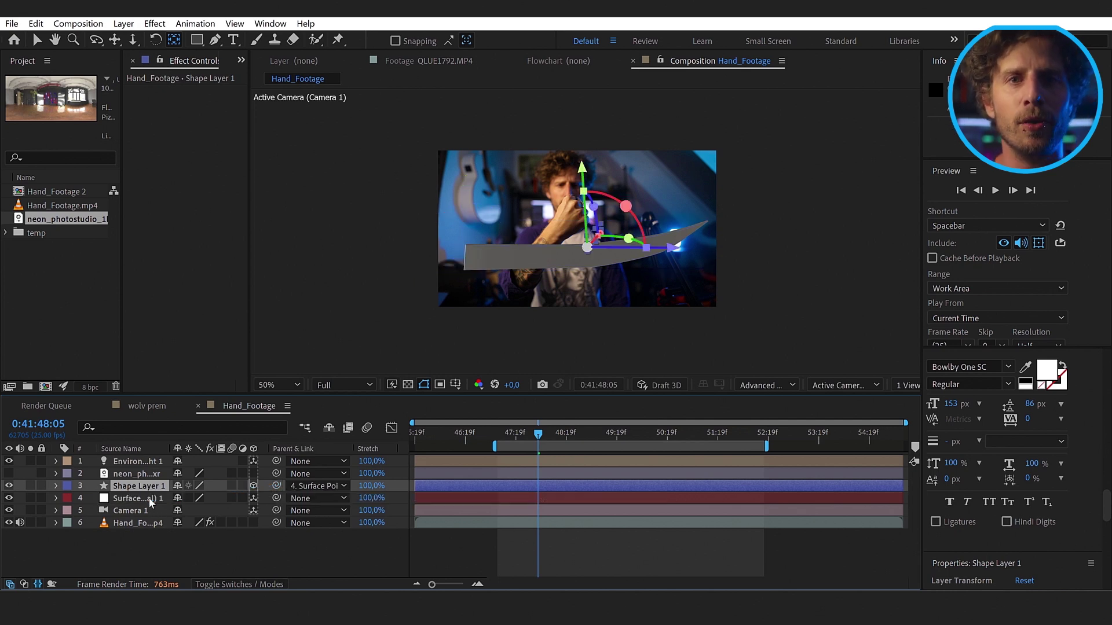
pyautogui.press('/')
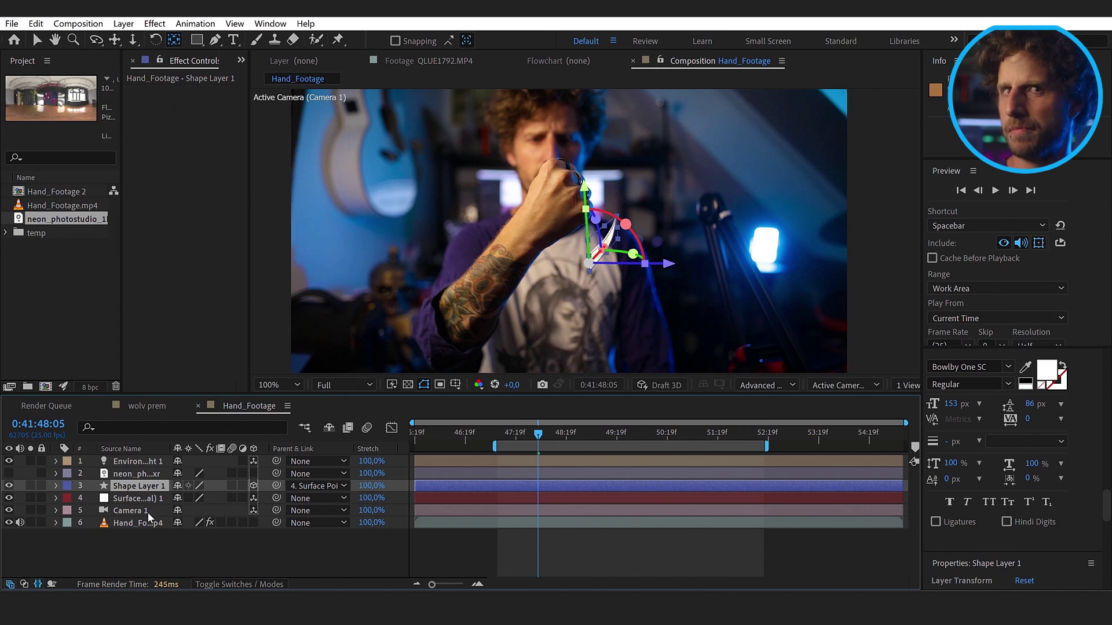
pyautogui.press('space')
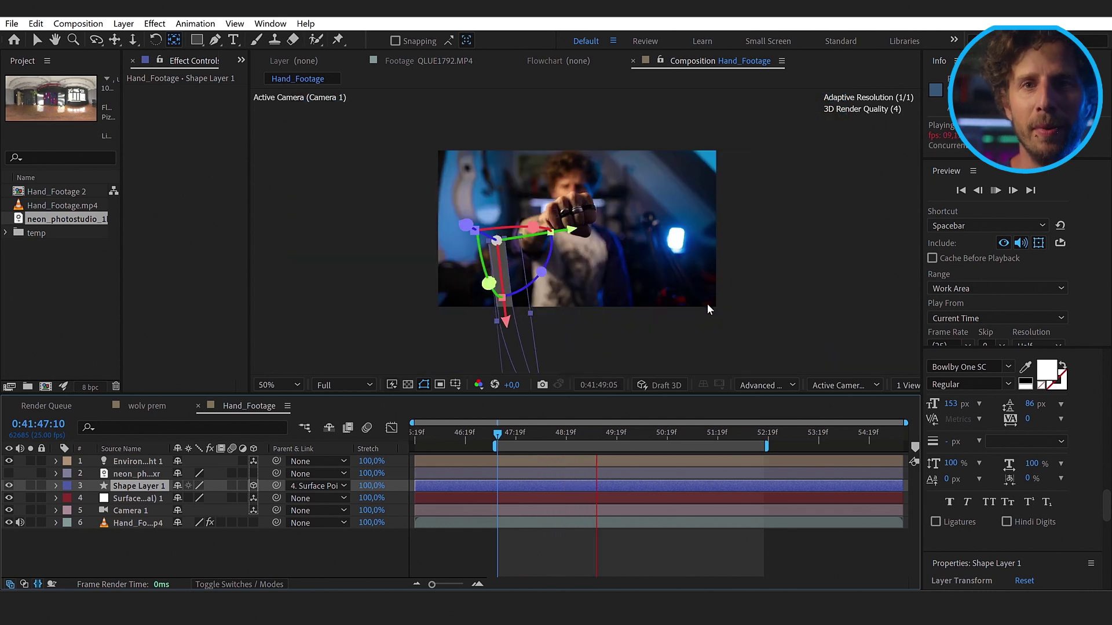
pyautogui.press('space')
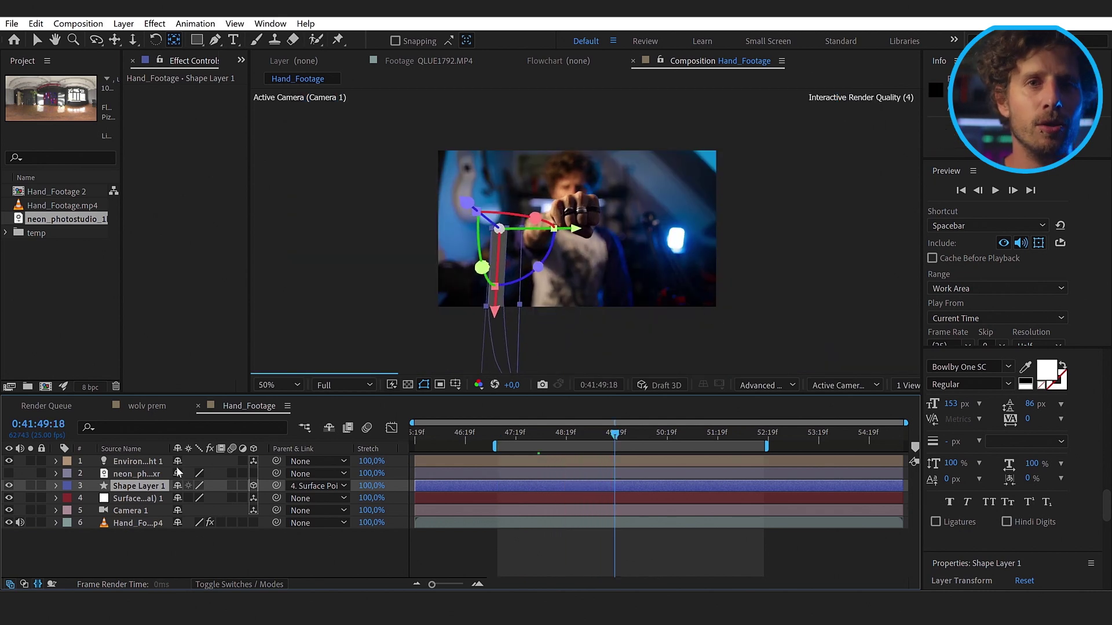
pyautogui.press('p')
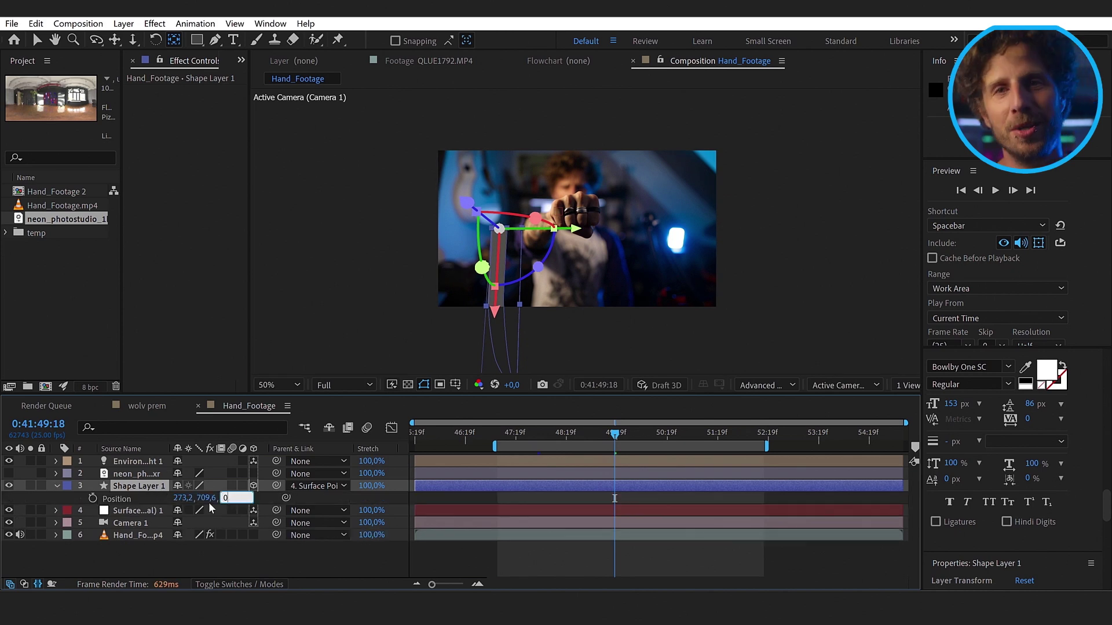
pyautogui.press('Return')
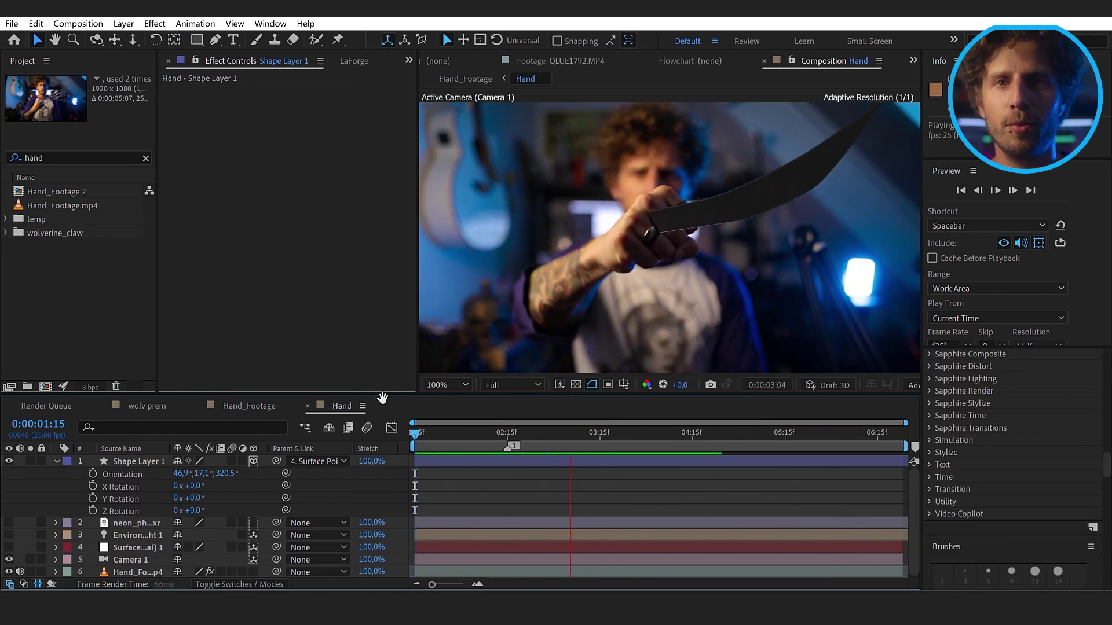
# Step: Duplicate the blade layer twice, spread the copies across the knuckles and preview the three claws
pyautogui.hotkey('ctrl', 'd')
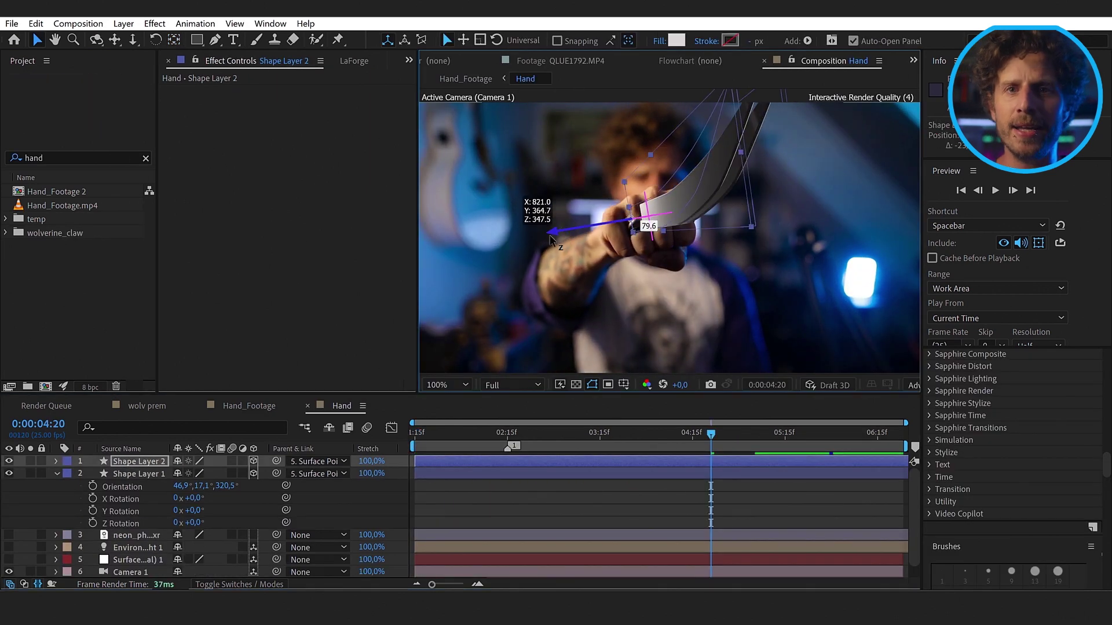
pyautogui.hotkey('ctrl', 'd')
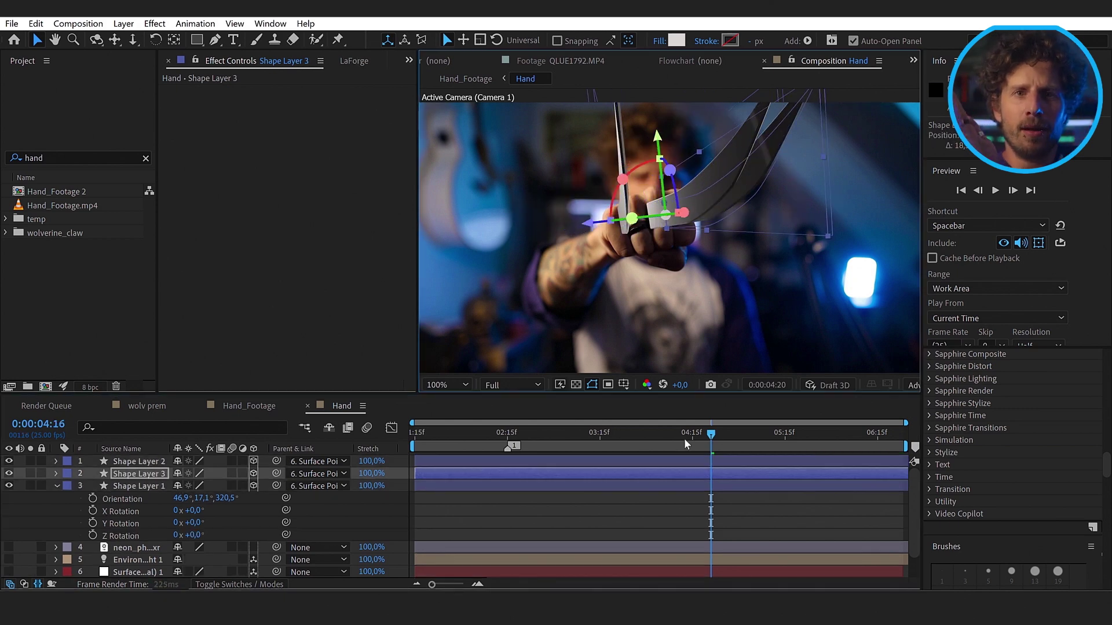
pyautogui.click(522, 434)
pyautogui.press('space')
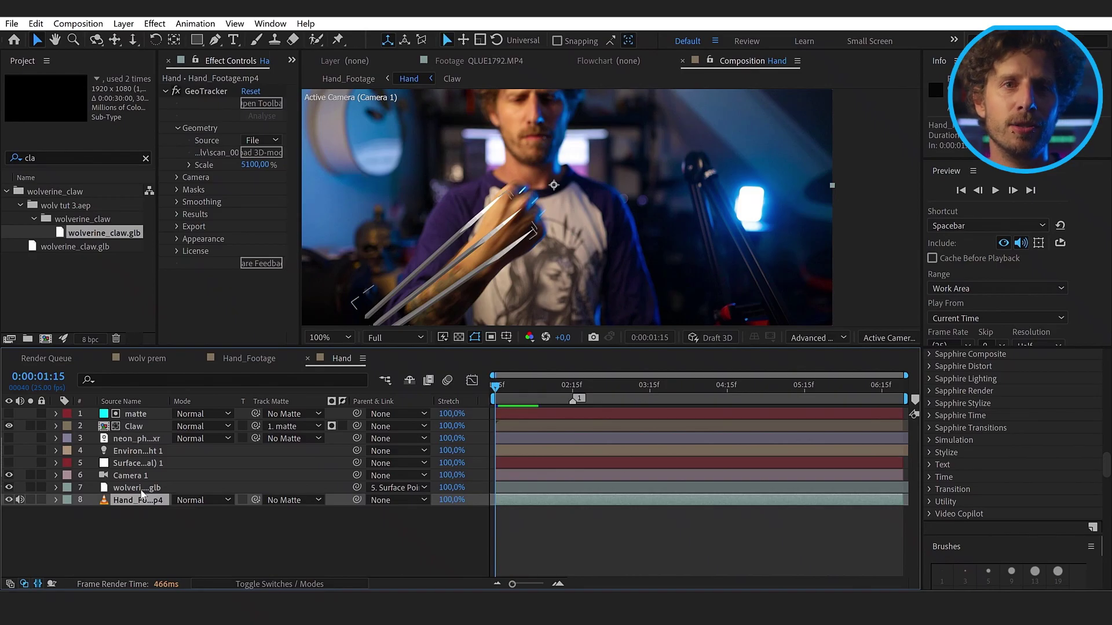
# Step: Pre-compose the hand footage, claw model, camera, Surface Point null, environment light and HDR layers as Claws
pyautogui.keyDown('ctrl'); pyautogui.click(141, 490); pyautogui.keyUp('ctrl')
pyautogui.keyDown('ctrl'); pyautogui.click(141, 467); pyautogui.keyUp('ctrl')
pyautogui.keyDown('ctrl'); pyautogui.click(129, 475); pyautogui.keyUp('ctrl')
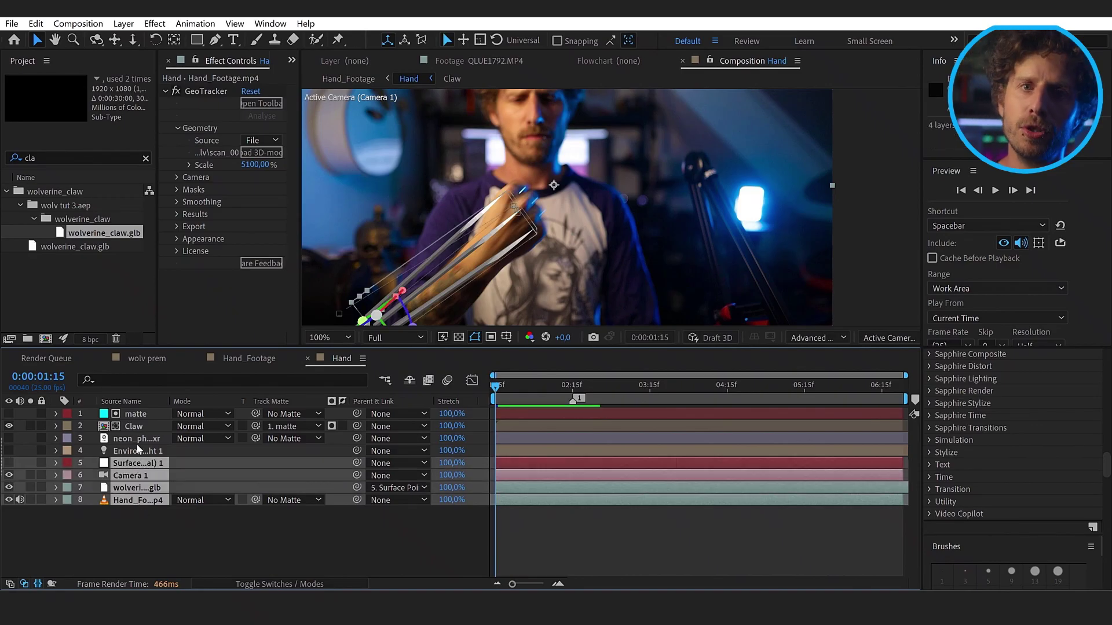
pyautogui.keyDown('ctrl'); pyautogui.click(136, 452); pyautogui.keyUp('ctrl')
pyautogui.keyDown('ctrl'); pyautogui.click(138, 439); pyautogui.keyUp('ctrl')
pyautogui.hotkey('ctrl', 'shift', 'c')
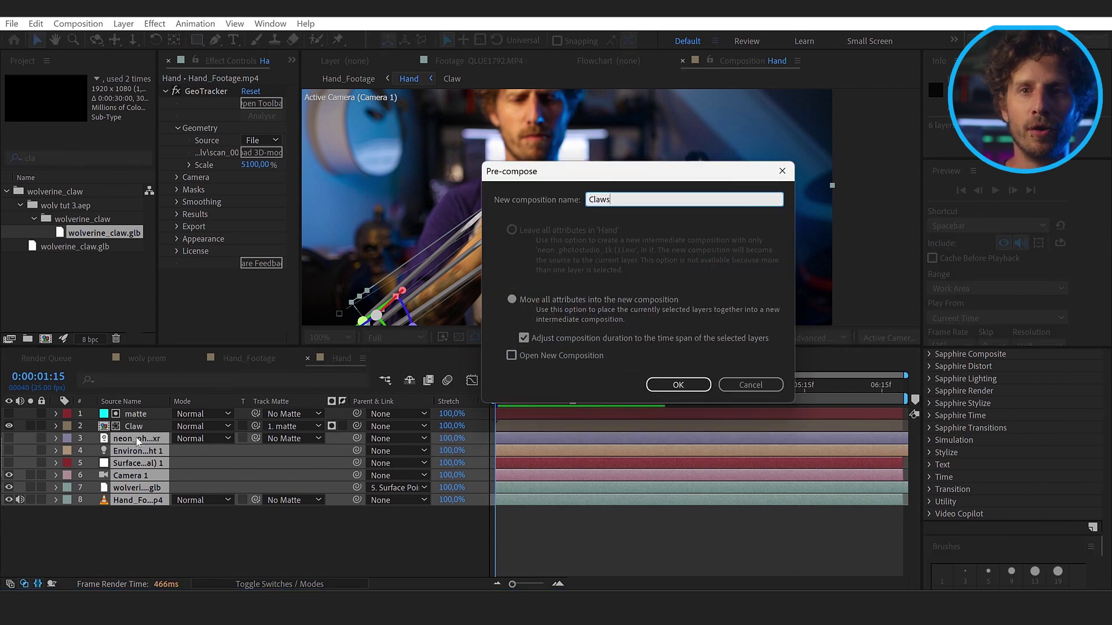
pyautogui.press('Return')
# Step: At 0:00:01:19, draw a four-point mask around the fist and forearm for the matte layer
pyautogui.moveTo(553, 463); pyautogui.dragTo(507, 478)
pyautogui.click(495, 197)
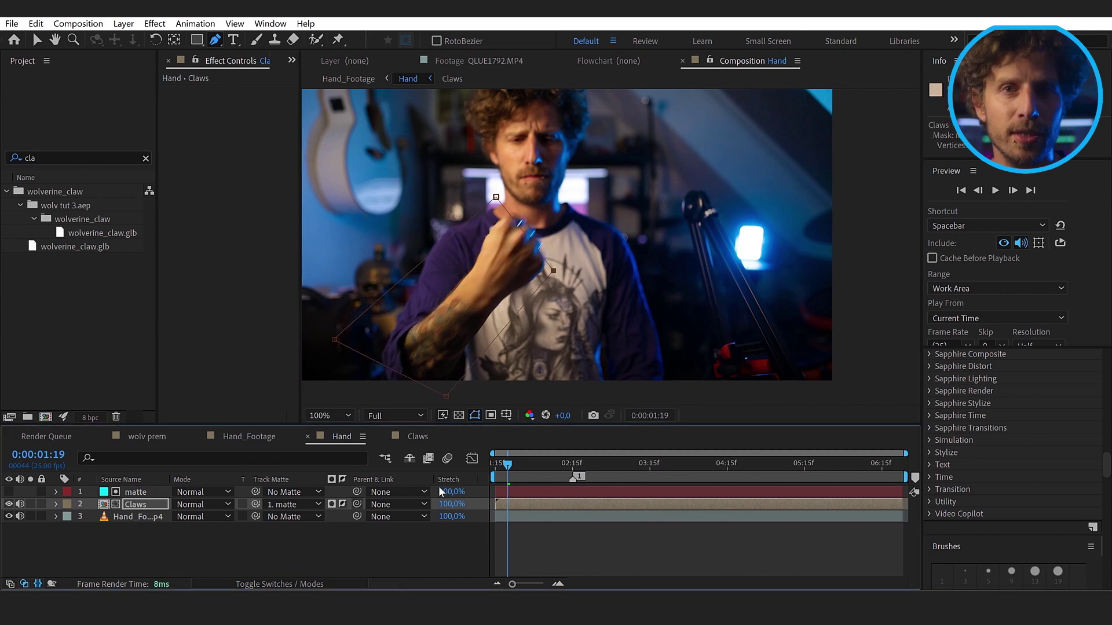
pyautogui.click(136, 492)
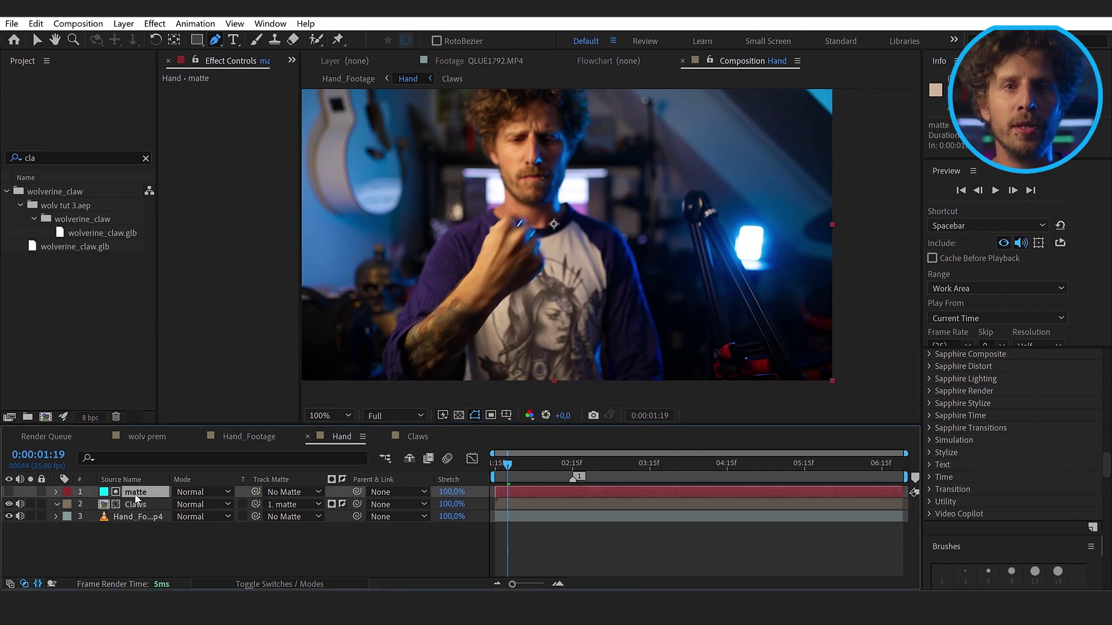
pyautogui.click(137, 494)
# Step: Step through the following frames, moving the matte mask's knuckle-side points to follow the fist, and reveal its Mask Path
pyautogui.press('pagedown')
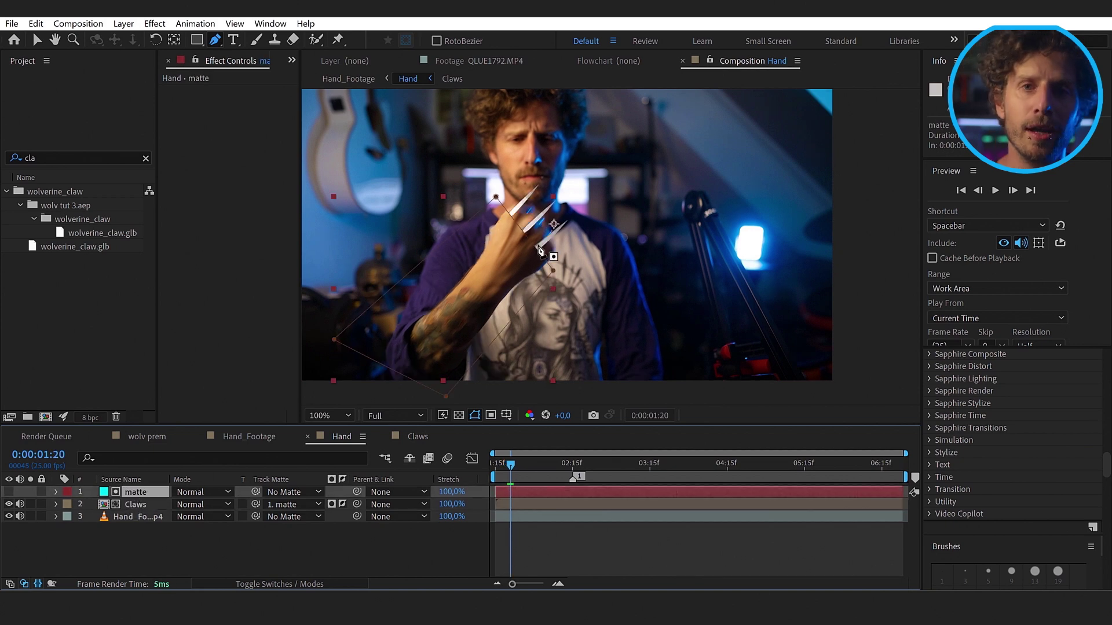
pyautogui.press('v')
pyautogui.press('pagedown')
pyautogui.press('pagedown')
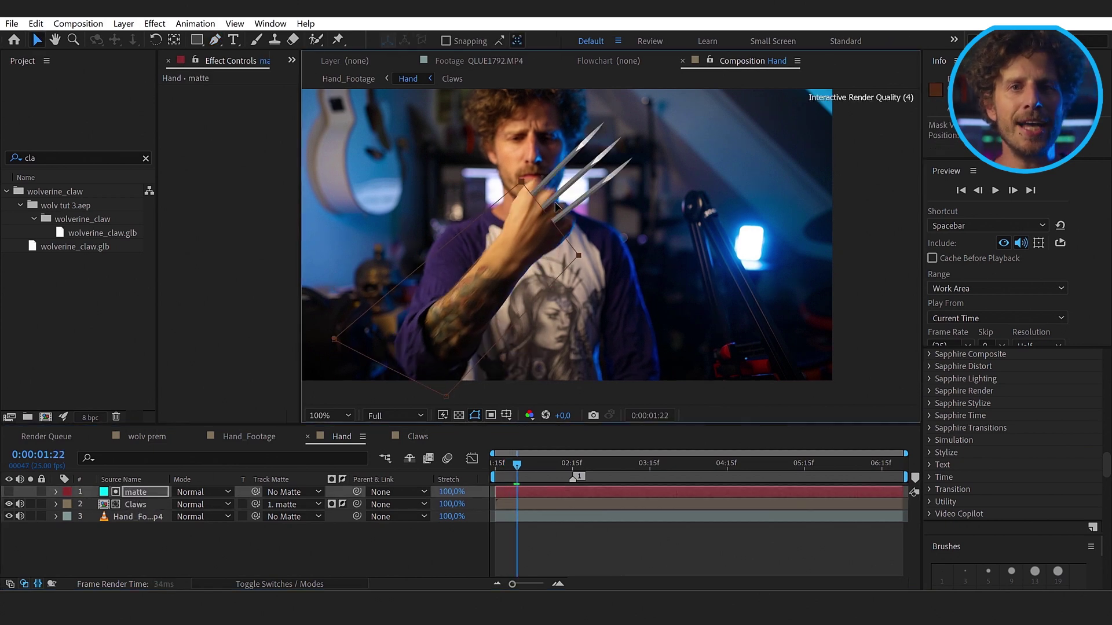
pyautogui.press('pagedown')
pyautogui.press('pagedown')
pyautogui.press('pagedown')
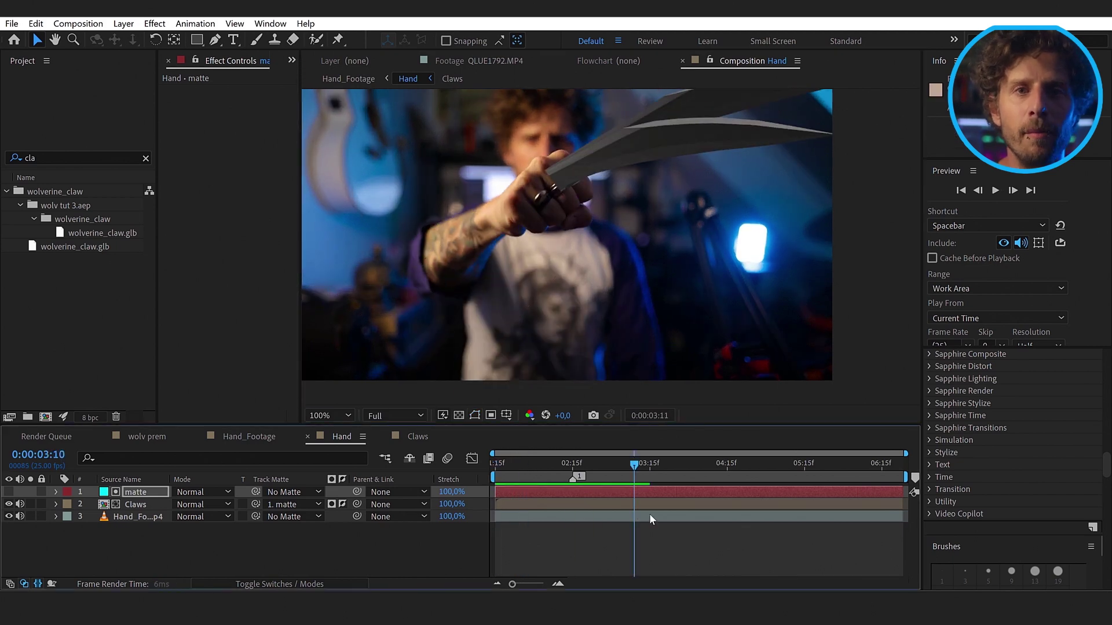
pyautogui.press('m')
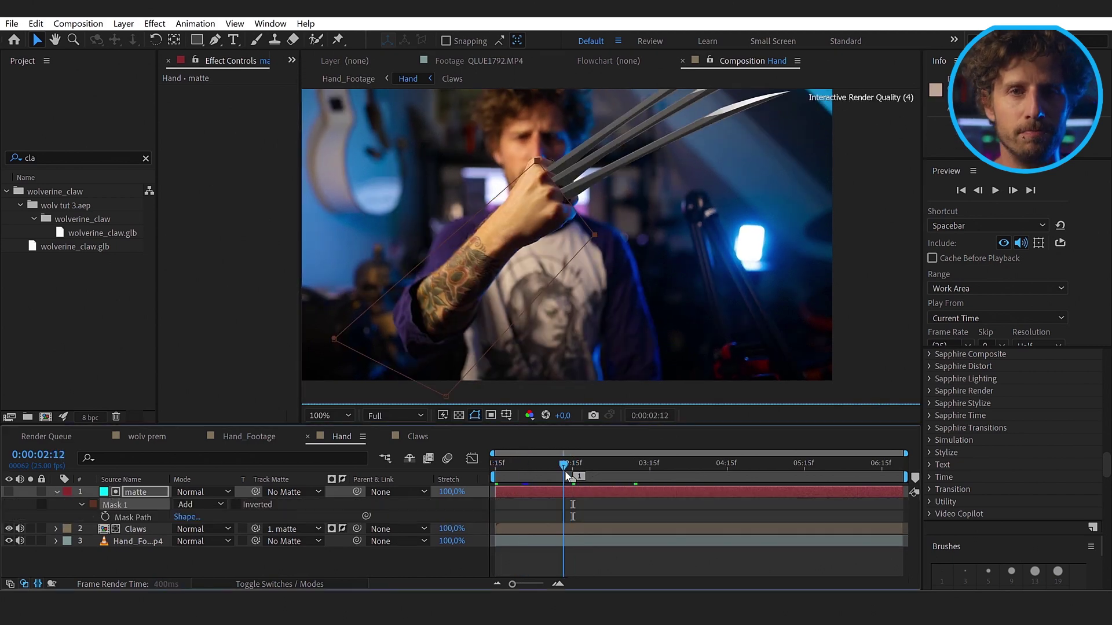